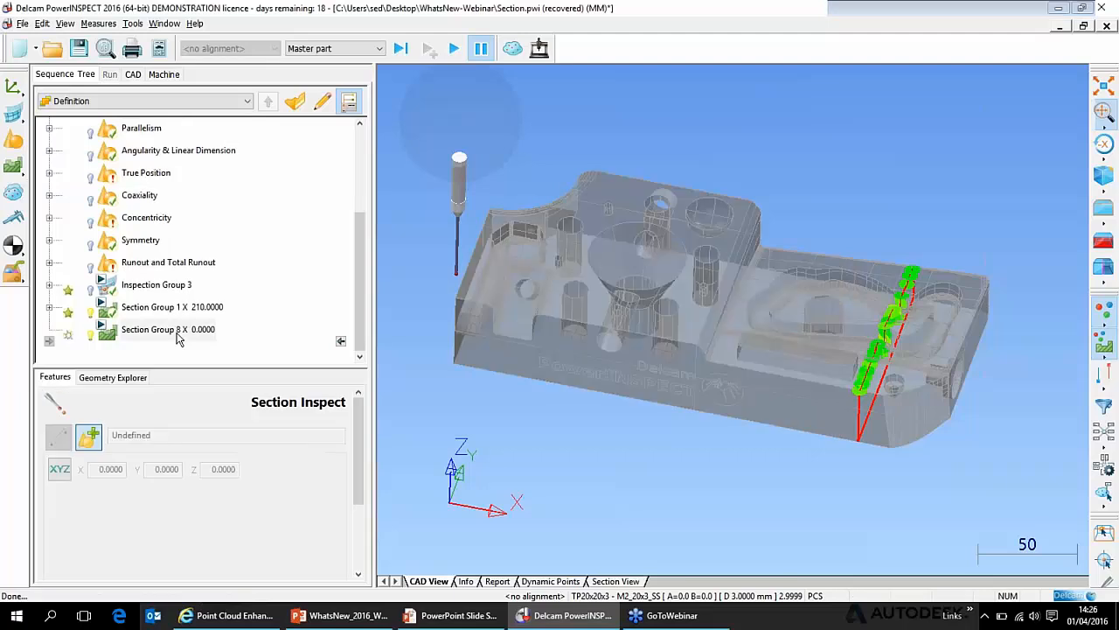
# - Try several cut positions along X for Section Group 8 and set its cut plane coordinate to 68.79
pyautogui.doubleClick(166, 330)
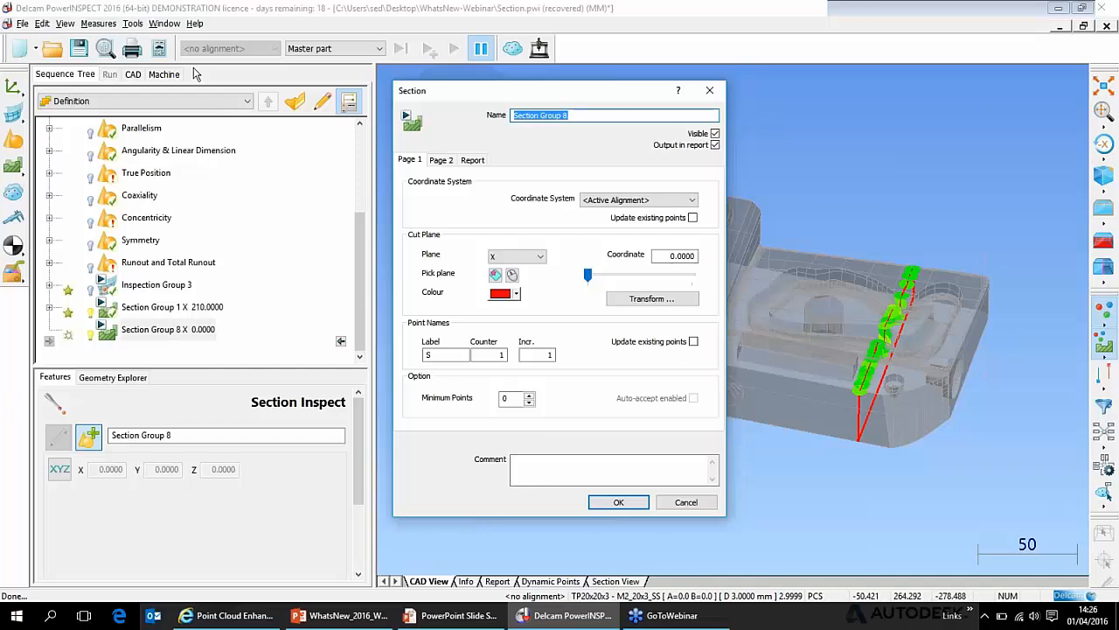
pyautogui.moveTo(506, 92); pyautogui.dragTo(193, 68)
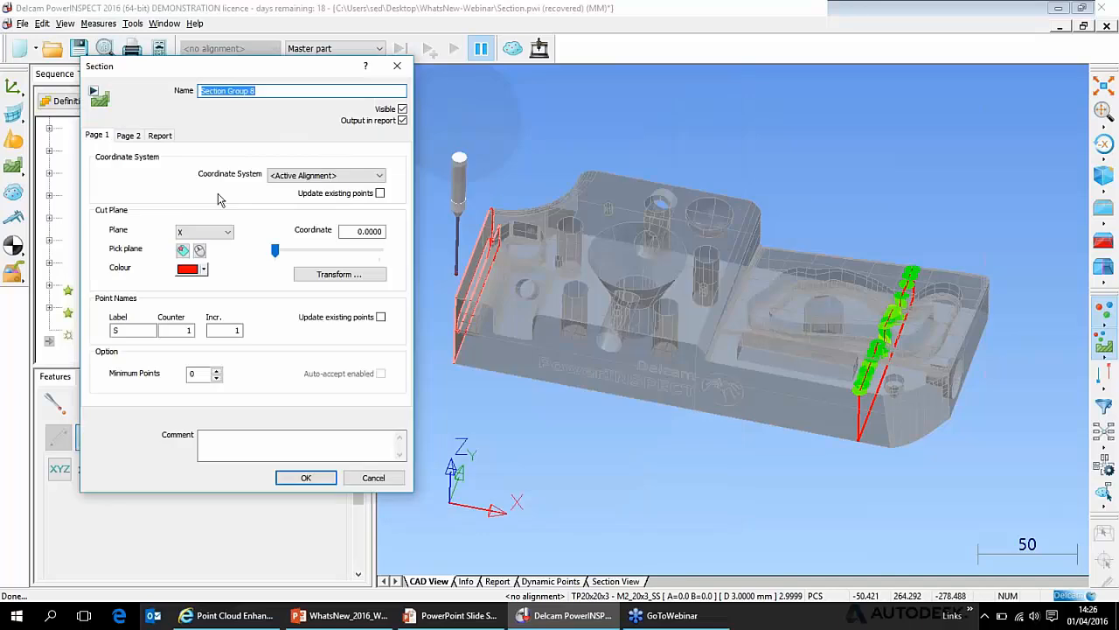
pyautogui.click(308, 251)
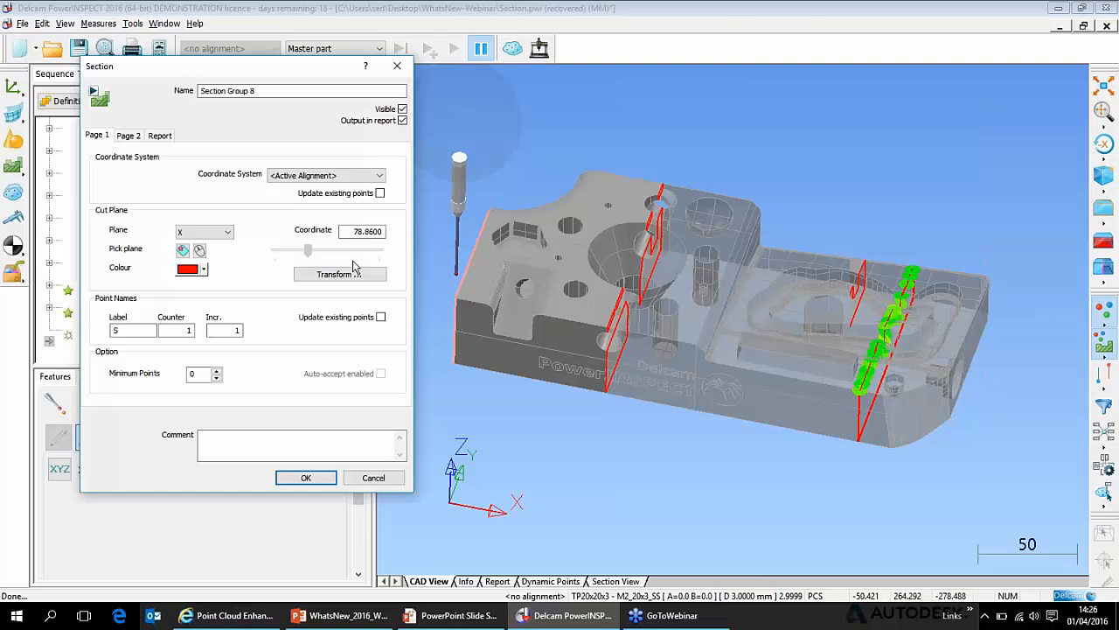
pyautogui.click(350, 252)
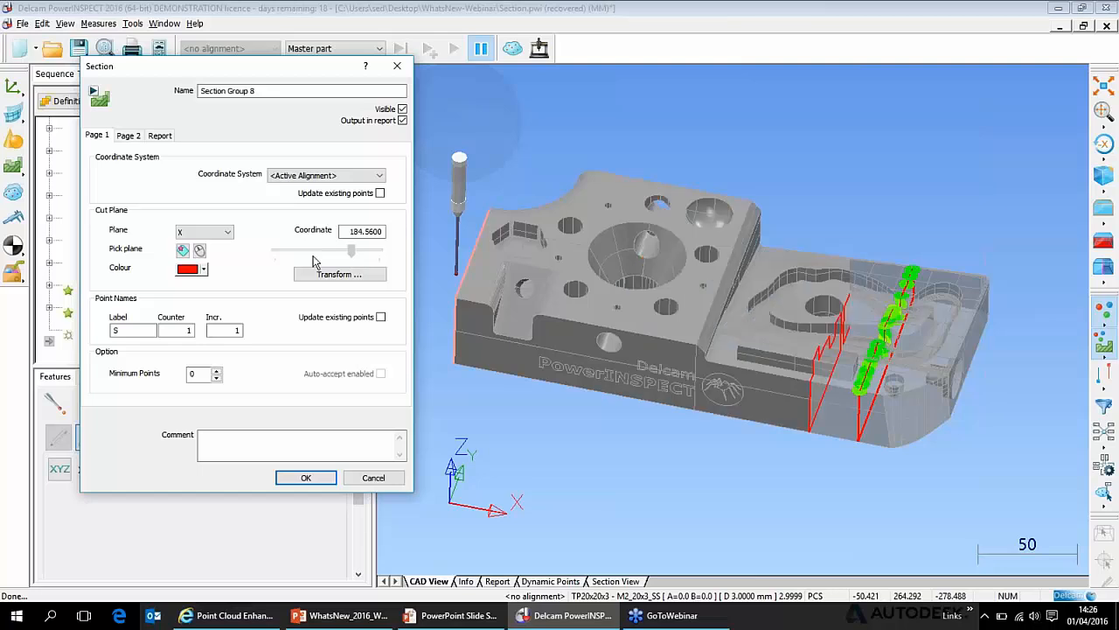
pyautogui.click(314, 253)
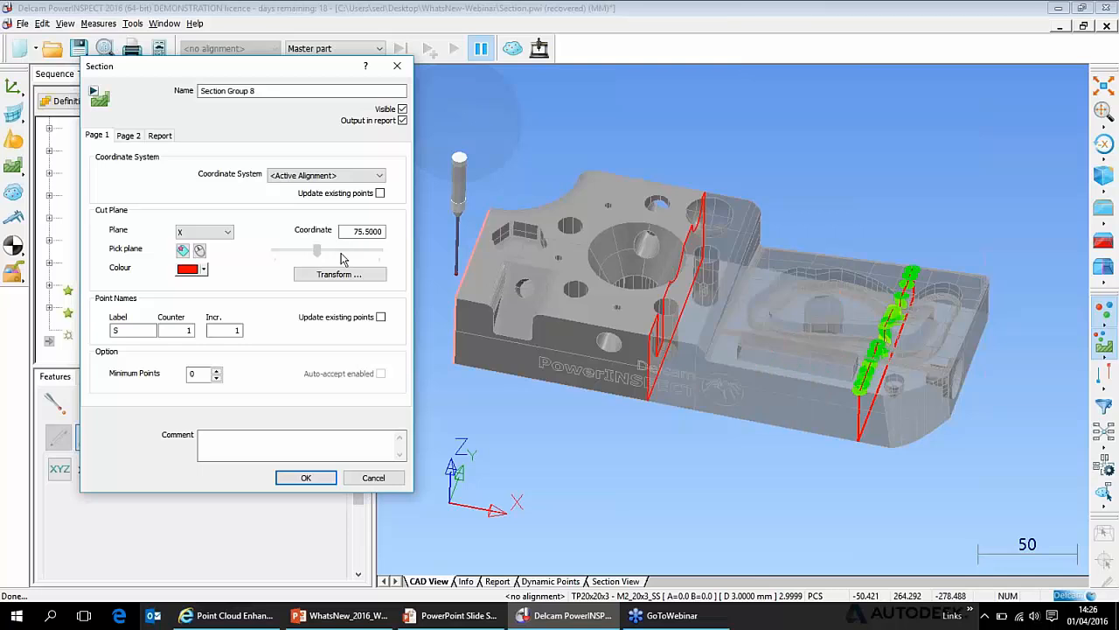
pyautogui.click(341, 252)
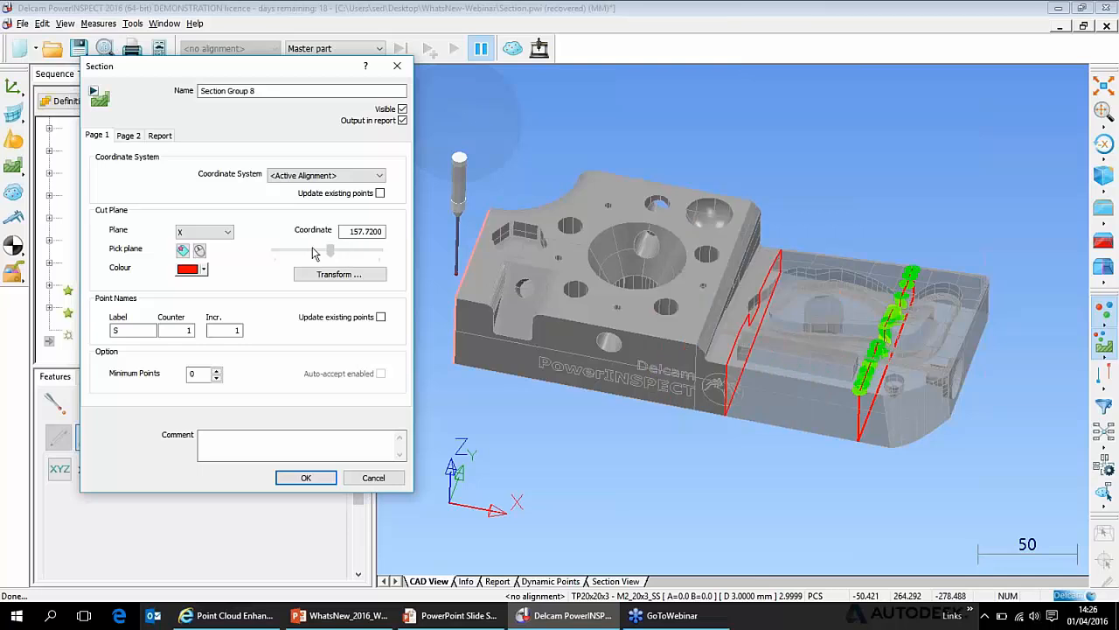
pyautogui.click(307, 252)
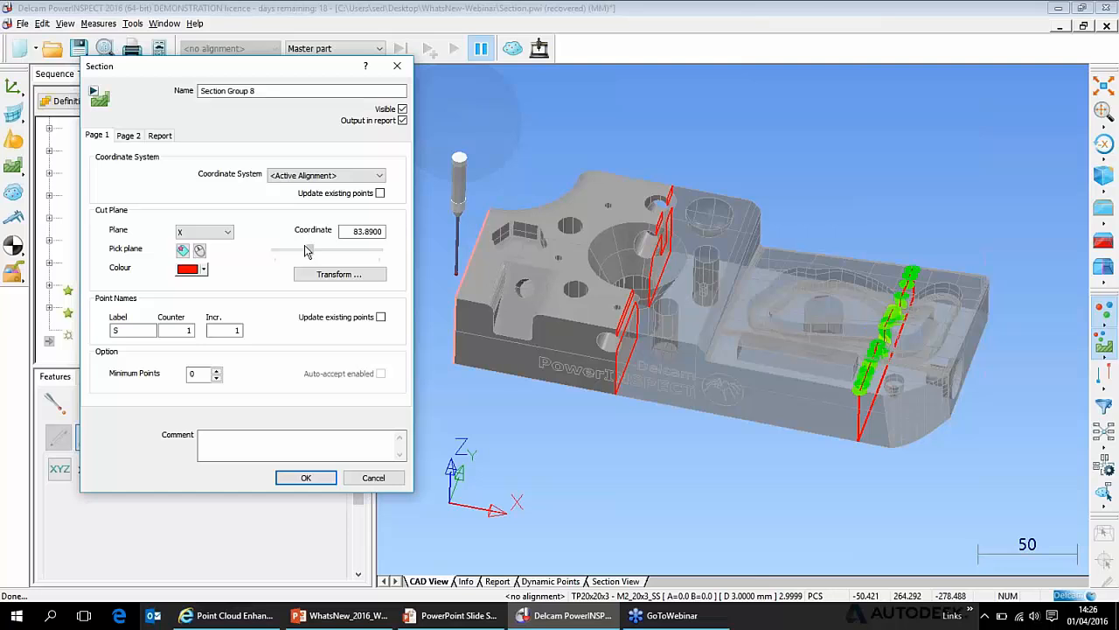
pyautogui.click(306, 252)
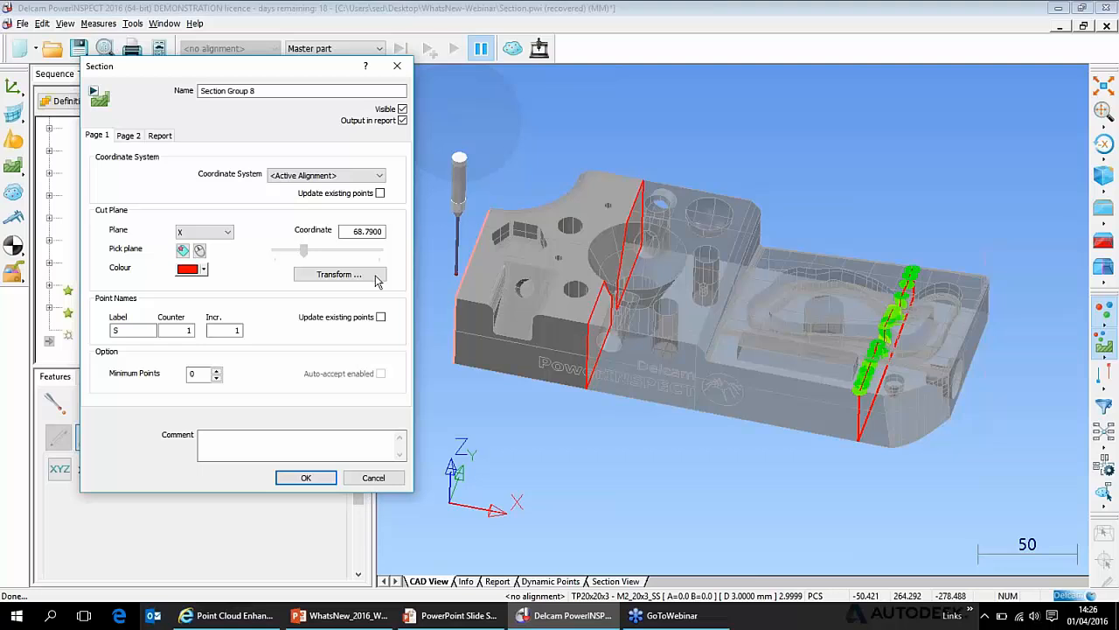
pyautogui.click(306, 478)
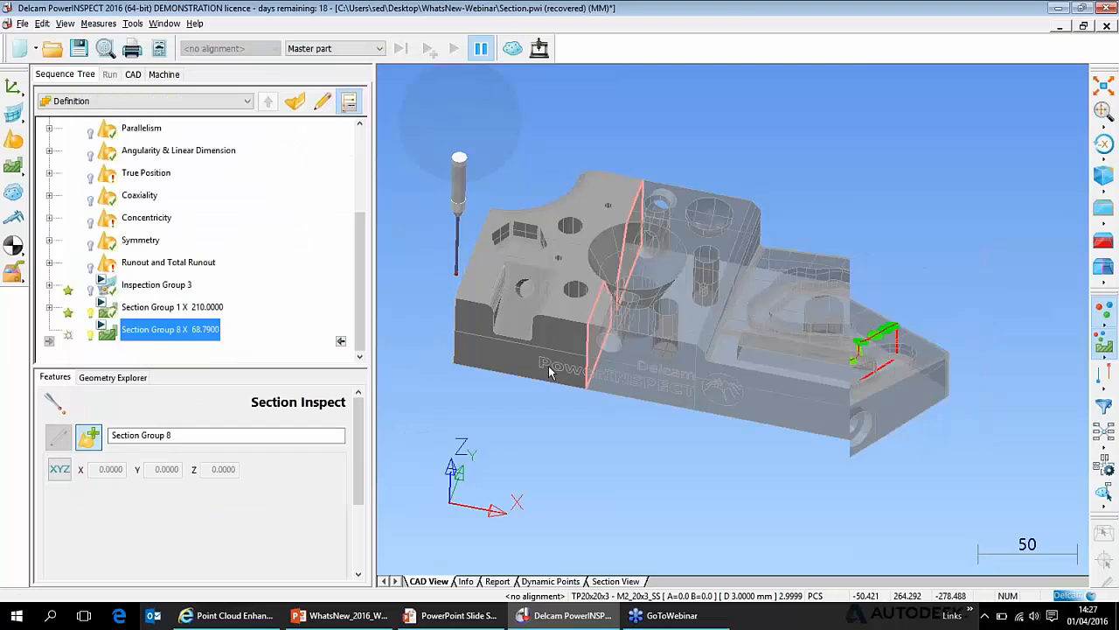
# - View the model isometrically and compare the section shading modes, from disabled to hiding the cut portion, ending with the translucent cut portion
pyautogui.click(1104, 175)
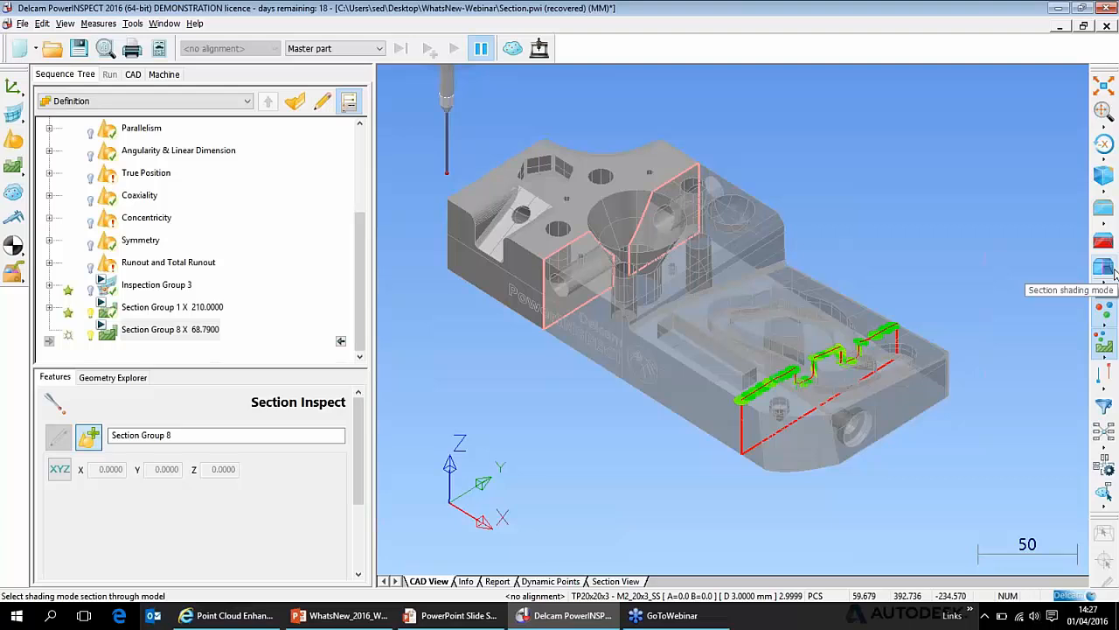
pyautogui.click(1111, 284)
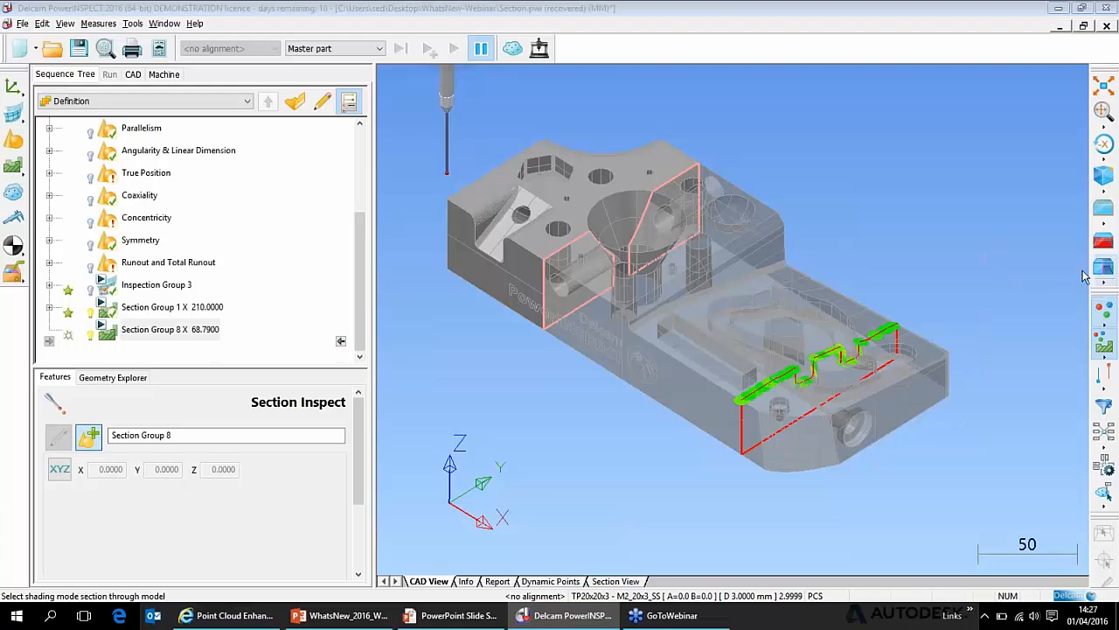
pyautogui.moveTo(1084, 277)
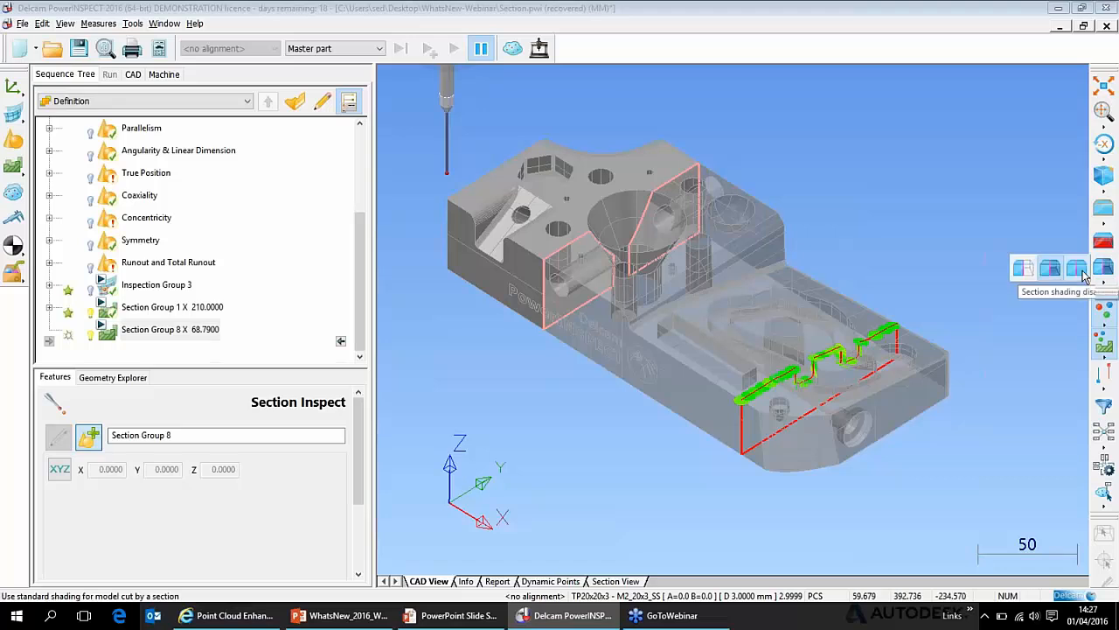
pyautogui.click(1022, 270)
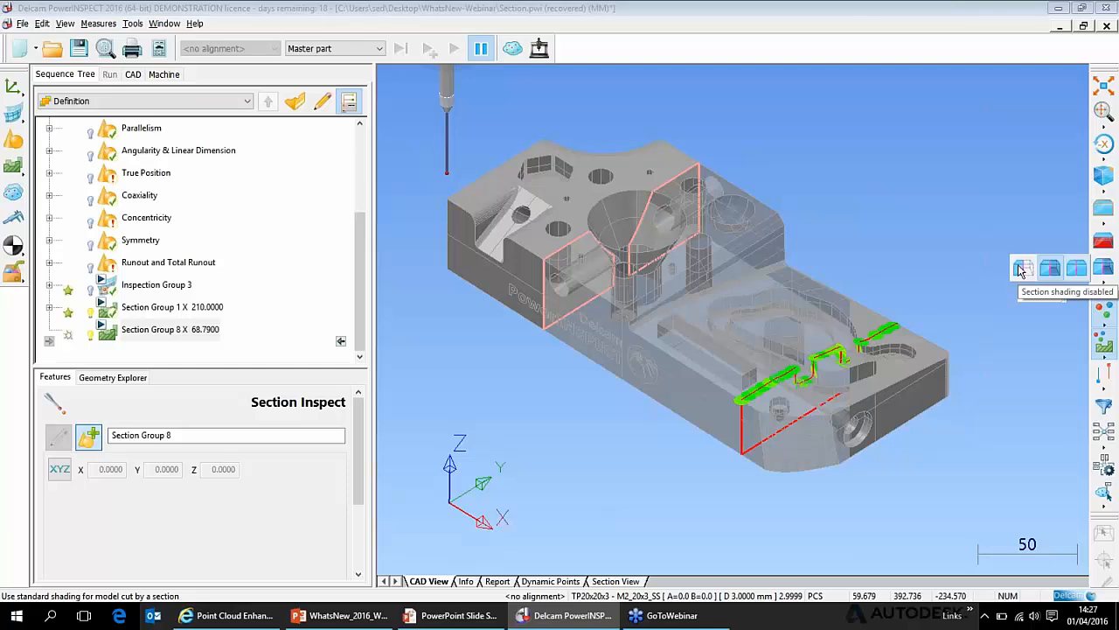
pyautogui.click(1103, 269)
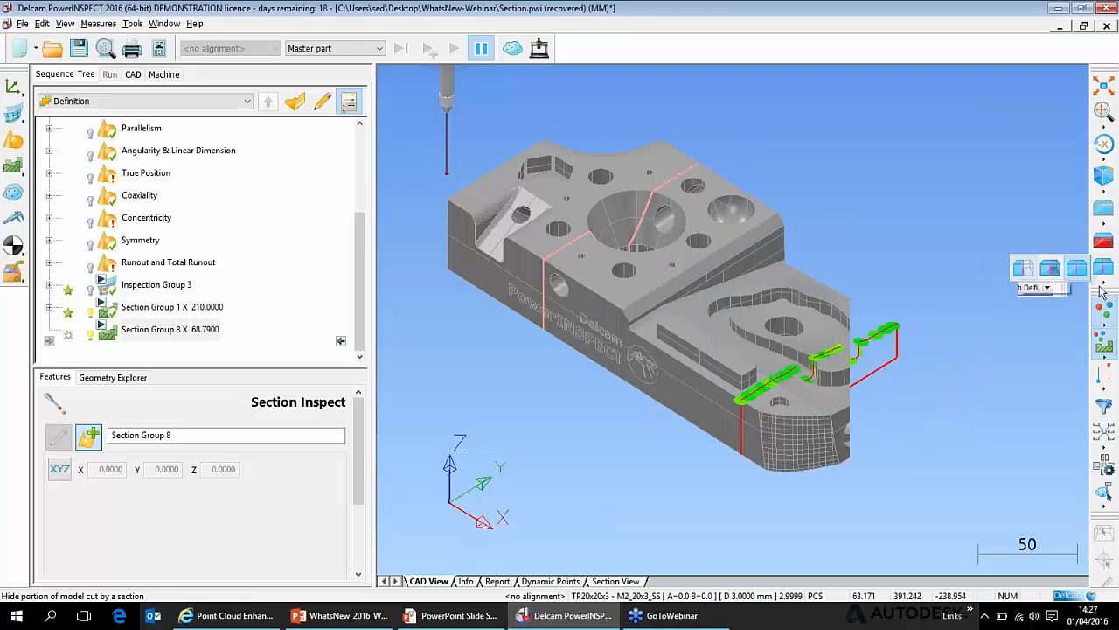
pyautogui.click(1051, 273)
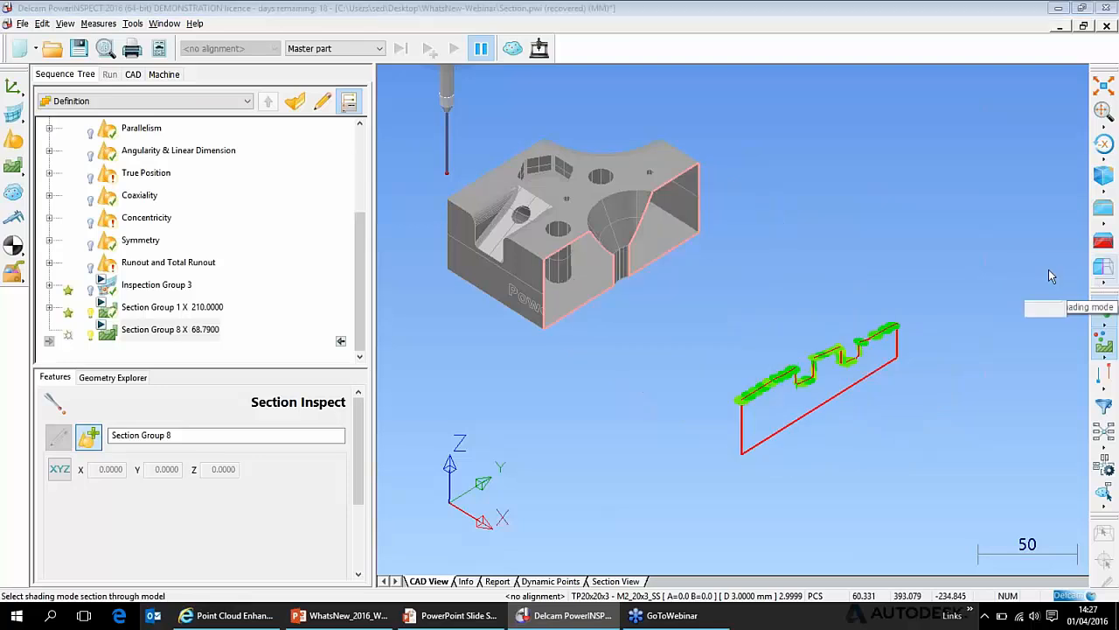
pyautogui.click(1050, 269)
pyautogui.click(1053, 271)
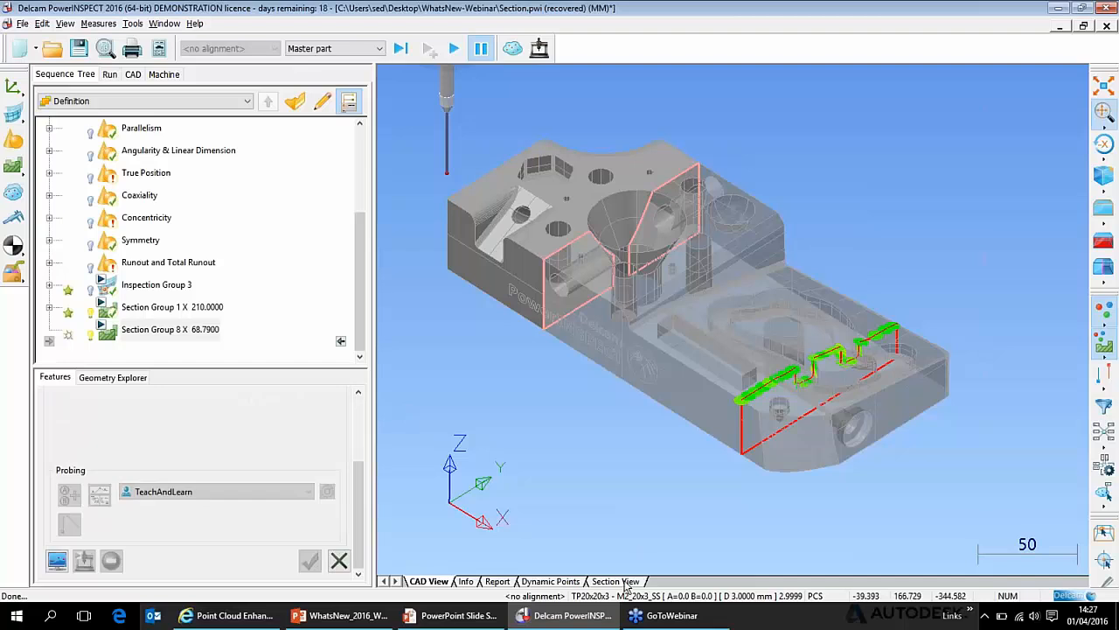
# - Show Section Group 1 in the Section View and compare its point information display modes, including theoretical point locations
pyautogui.click(621, 582)
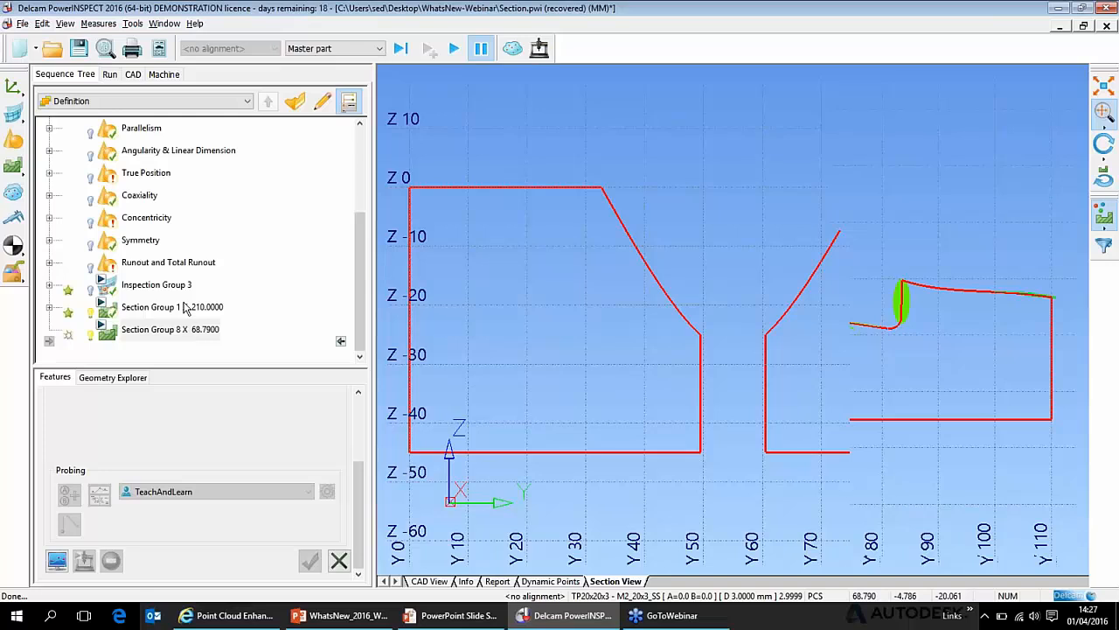
pyautogui.click(186, 307)
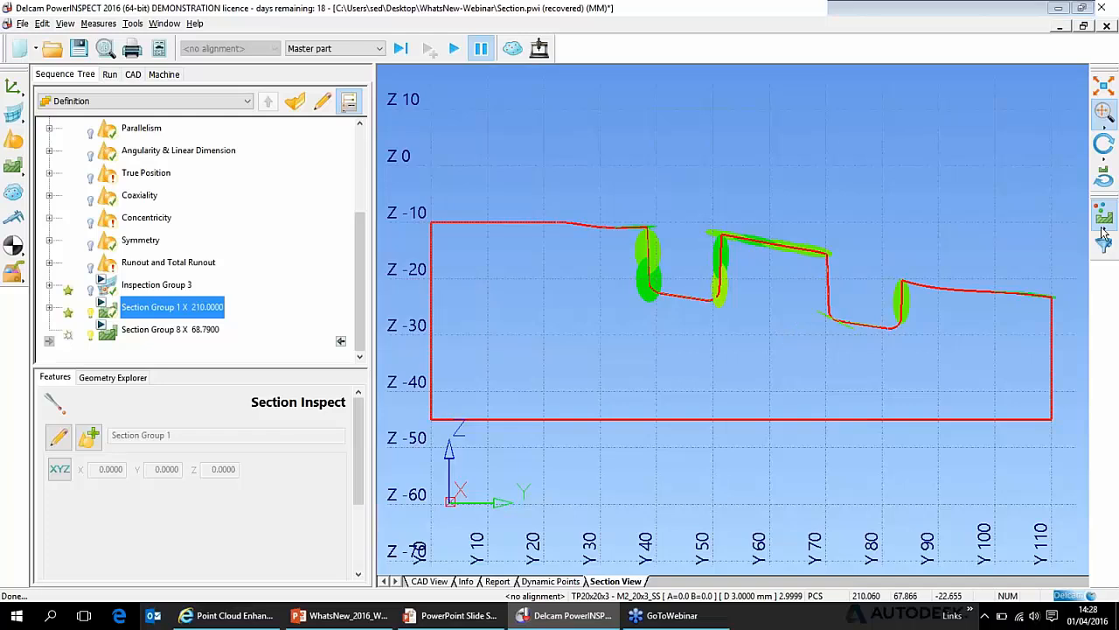
pyautogui.moveTo(1104, 230)
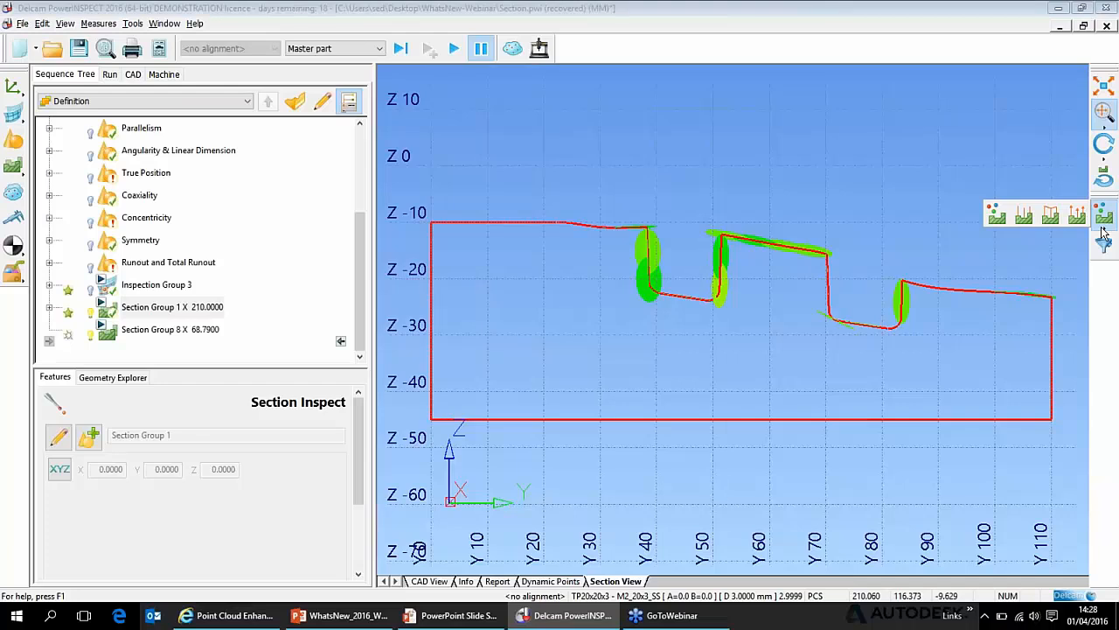
pyautogui.click(1025, 218)
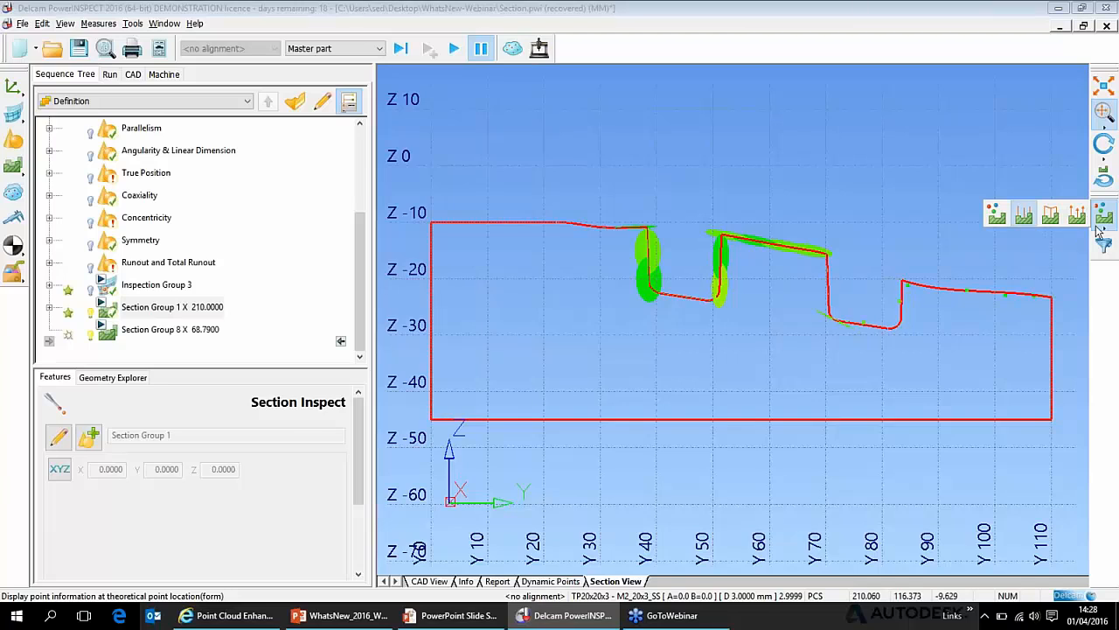
pyautogui.click(1052, 218)
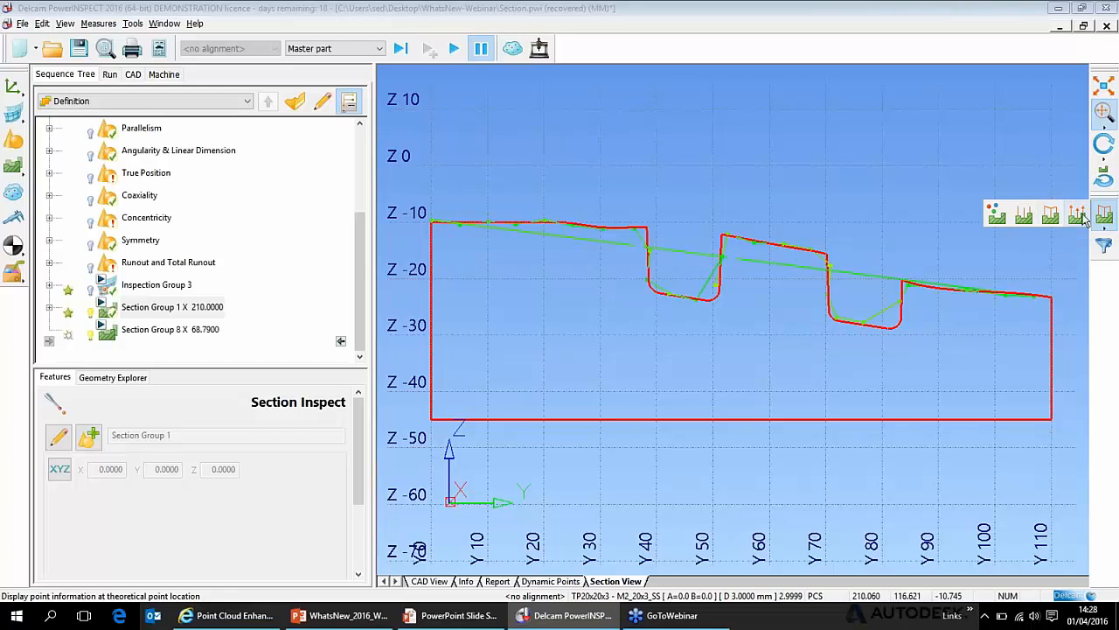
pyautogui.click(1082, 217)
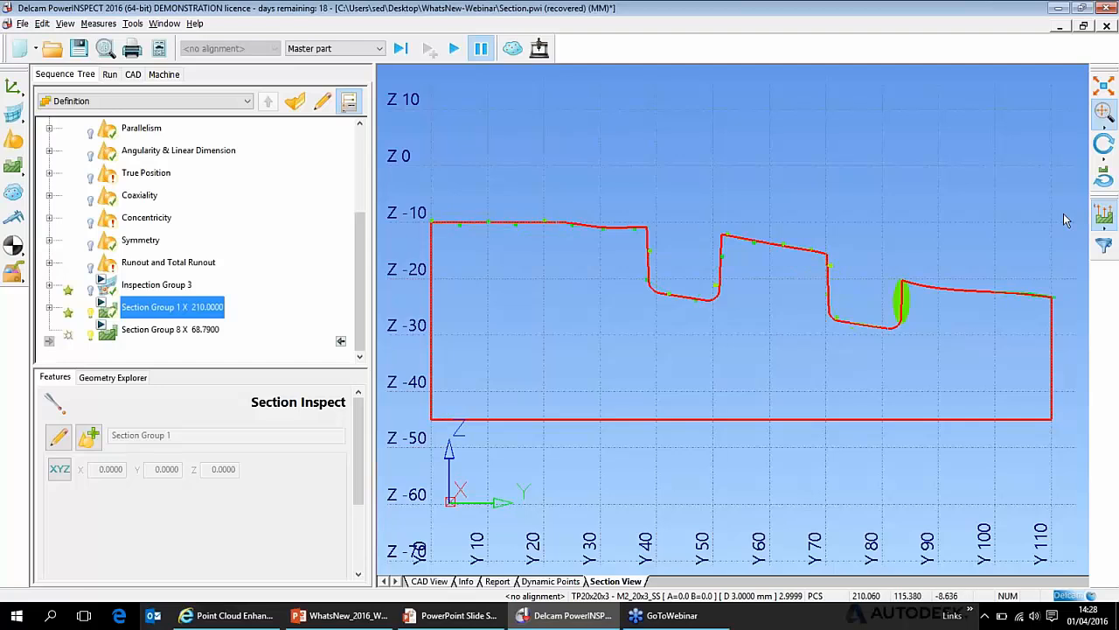
# - Flip the section view of Section Group 1 and try rotating it around the view axis in both directions
pyautogui.click(1105, 181)
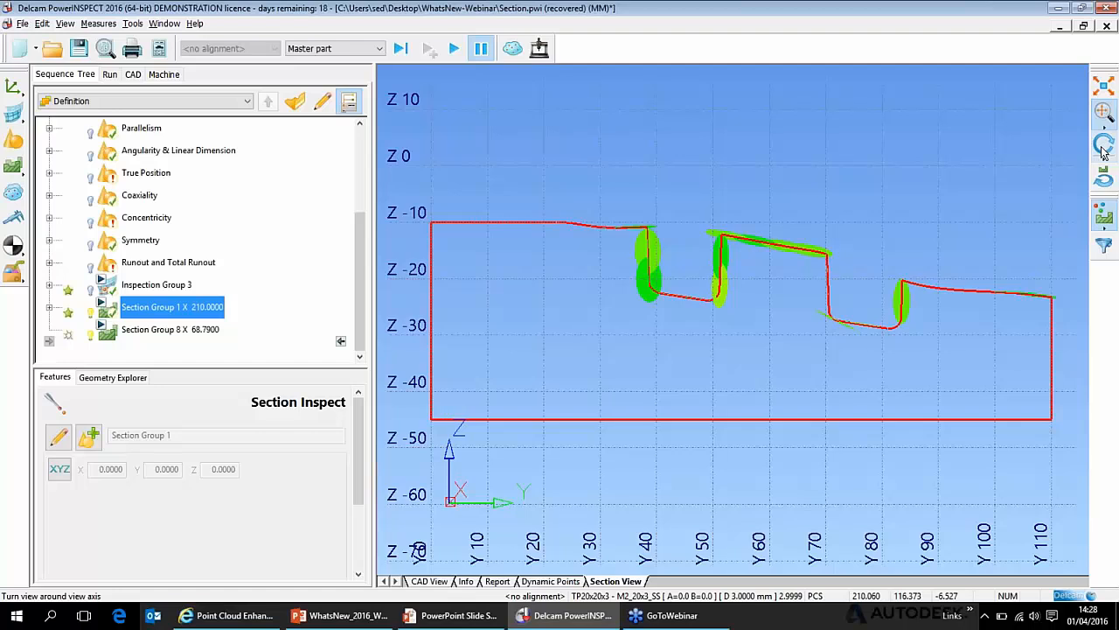
pyautogui.click(1104, 149)
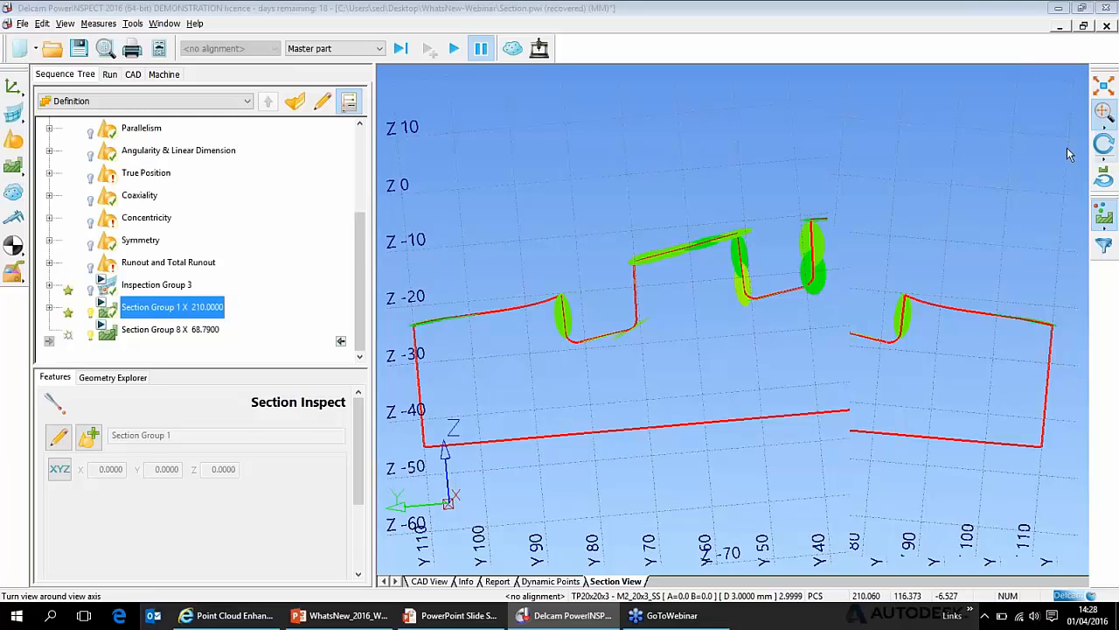
pyautogui.click(1101, 155)
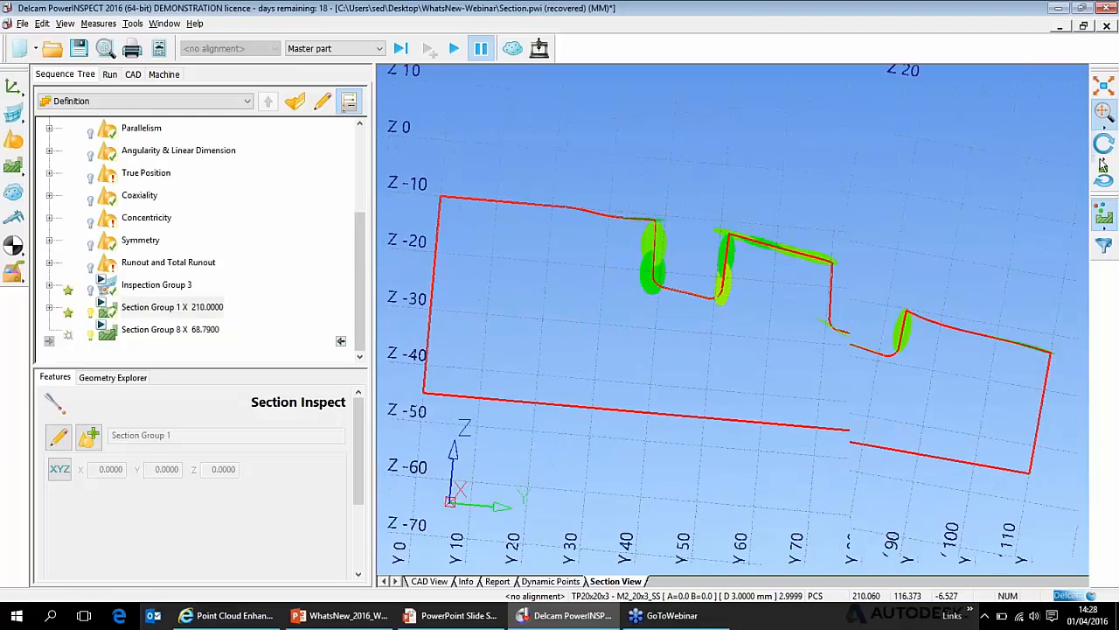
pyautogui.click(1102, 148)
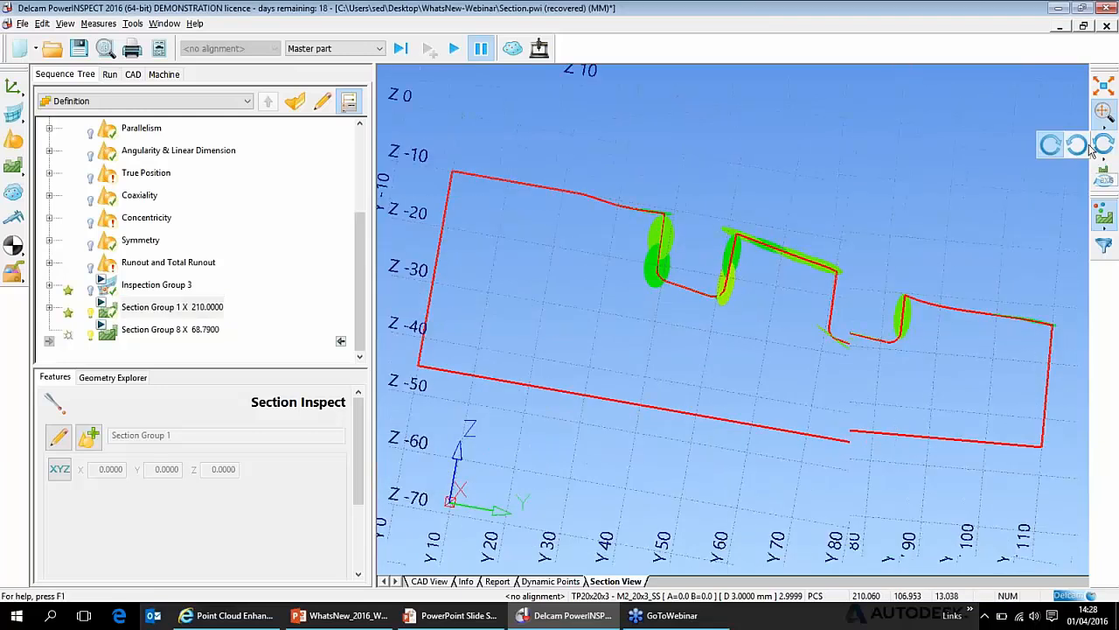
pyautogui.click(1091, 149)
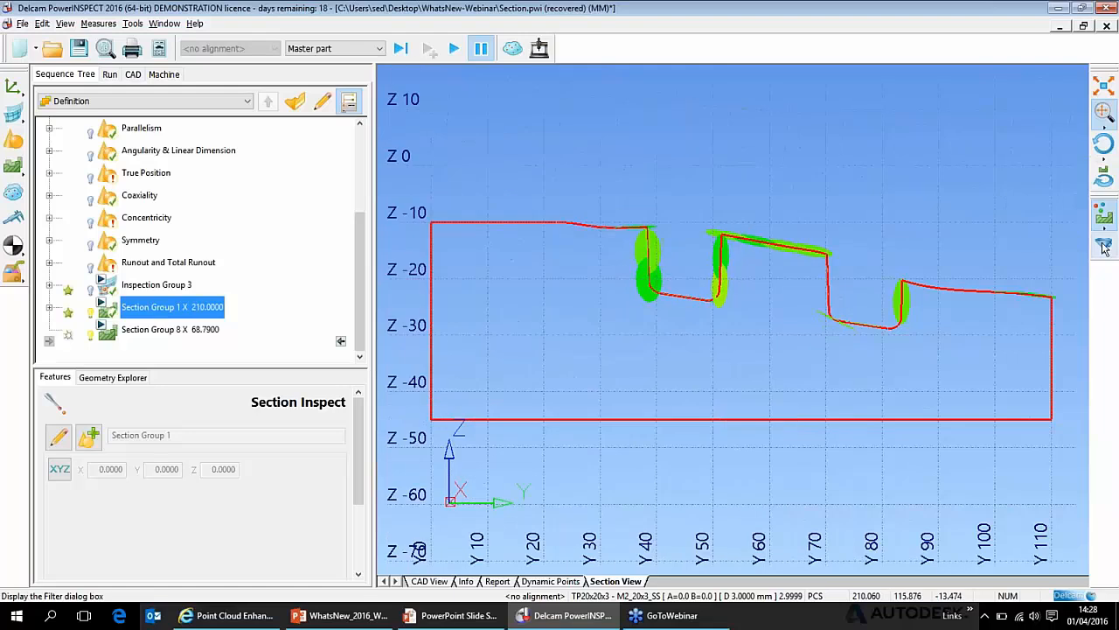
# - Review the section inspection options in the display filter, including deviation text, point filtering and section confetti scale
pyautogui.click(1103, 247)
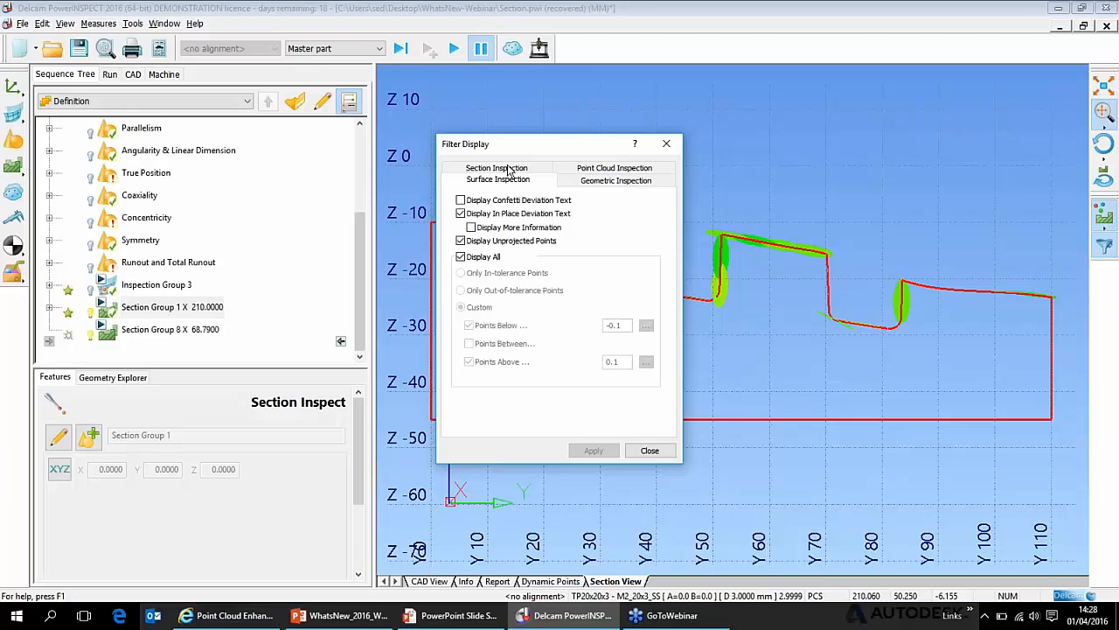
pyautogui.click(509, 169)
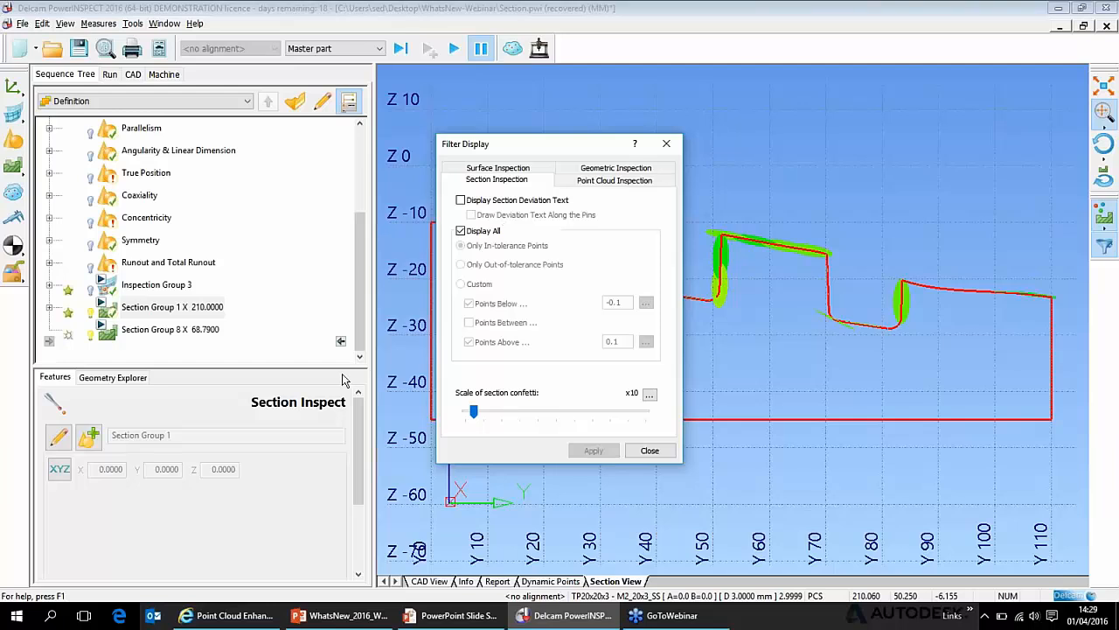
pyautogui.click(651, 451)
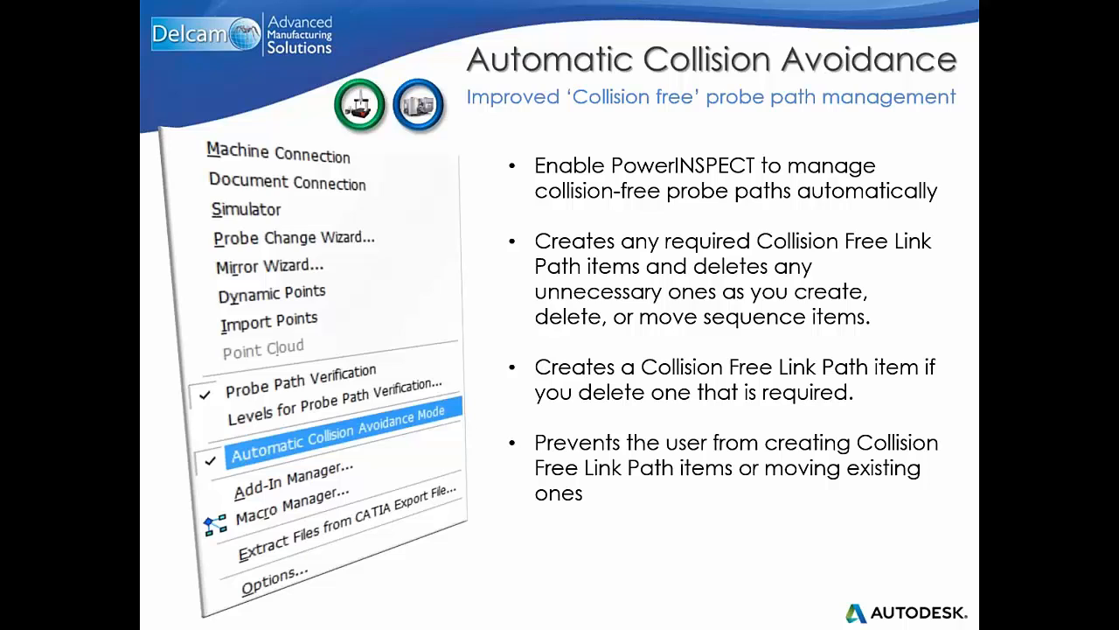
# - Switch from the slide show to PowerINSPECT and bring up the CollisionAvoidance.pwi document
pyautogui.press('super+Tab')
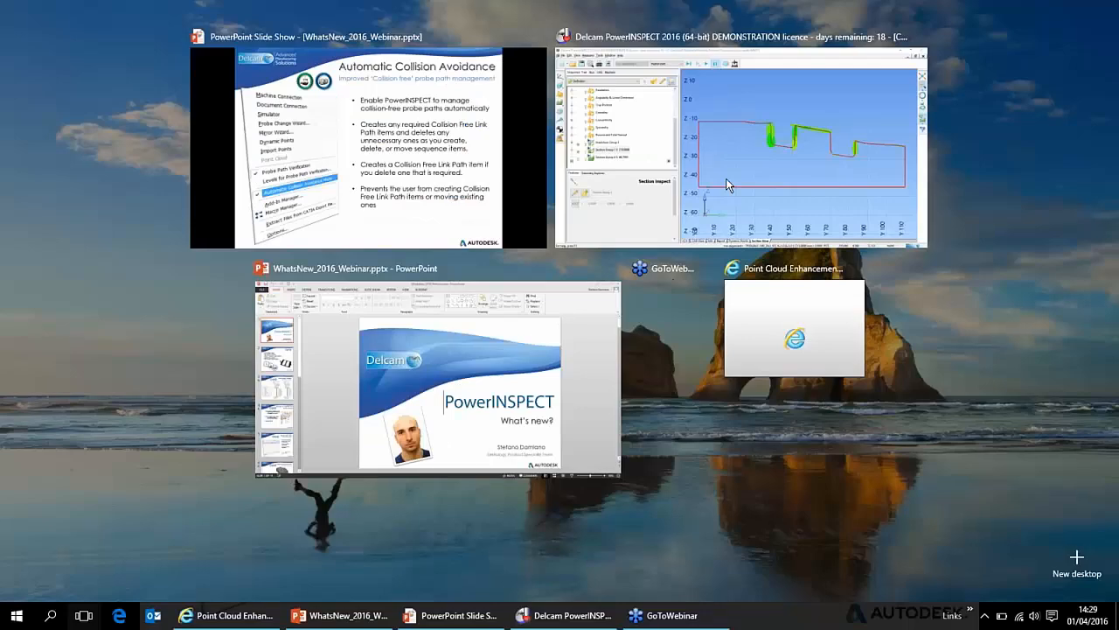
pyautogui.click(727, 184)
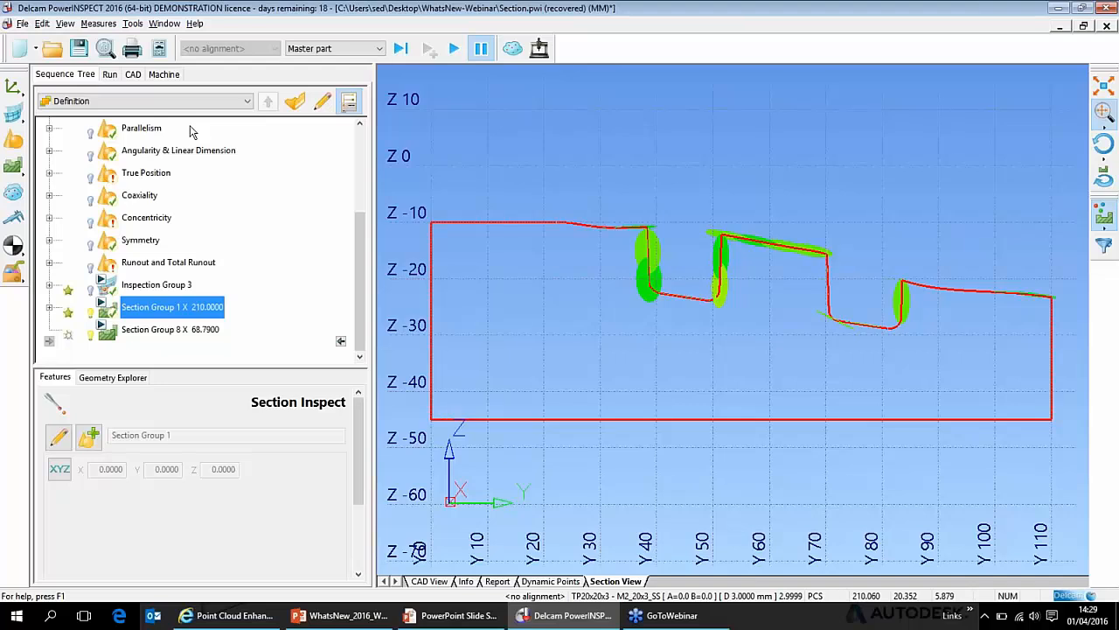
pyautogui.hotkey('ctrl', 'Tab')
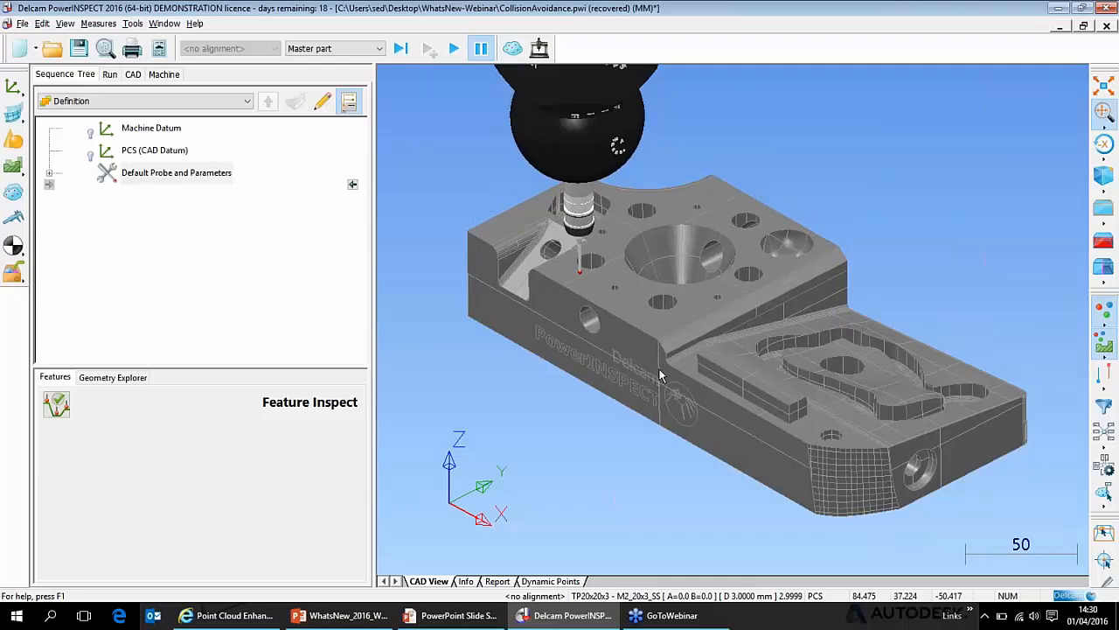
# - Create a CNC surface points inspection group with one point on the upper face near the slanted pocket, and accept it
pyautogui.scroll(5, 660, 375)
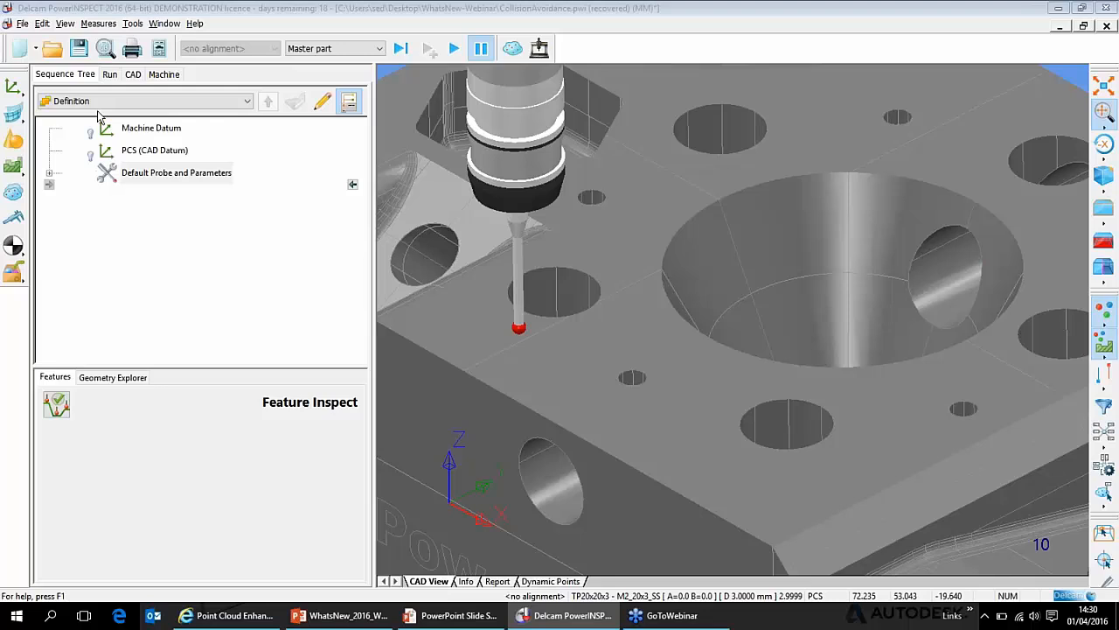
pyautogui.click(14, 113)
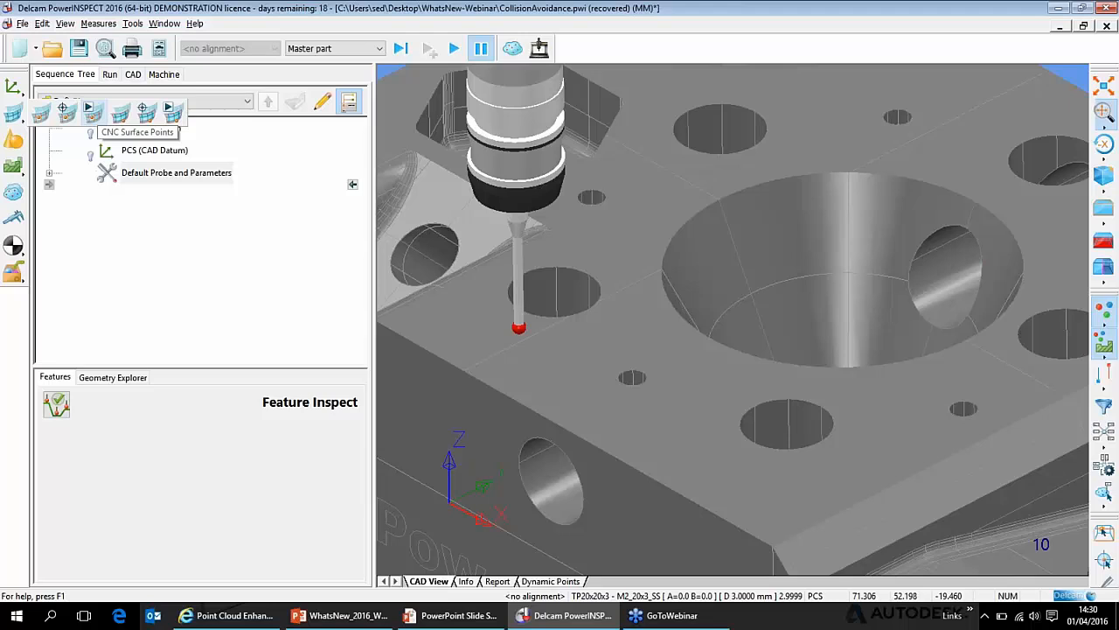
pyautogui.click(91, 112)
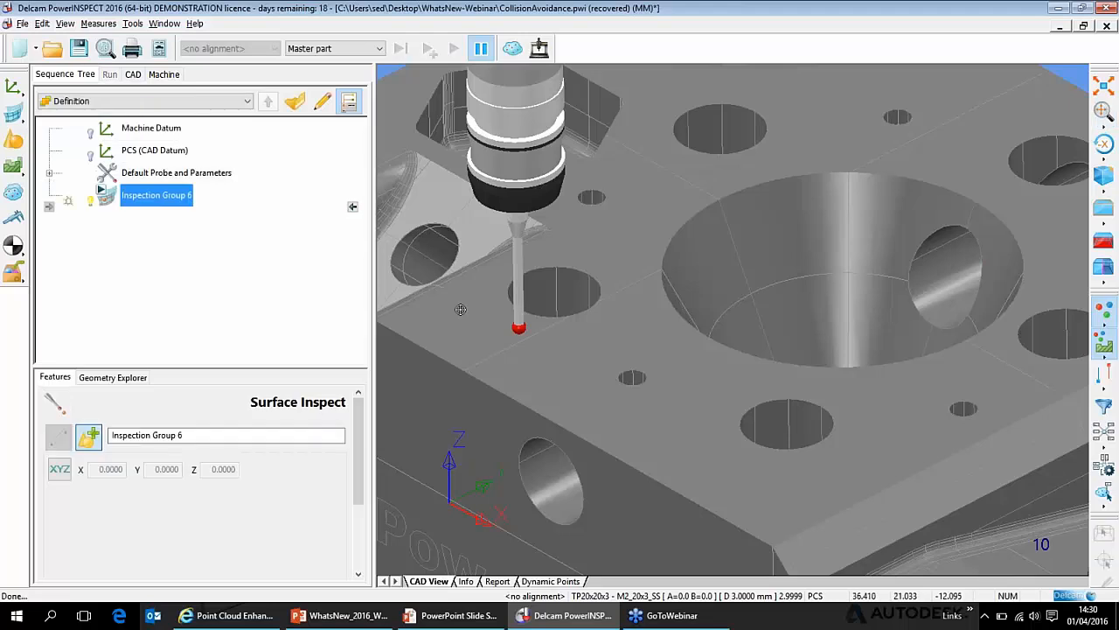
pyautogui.click(461, 308)
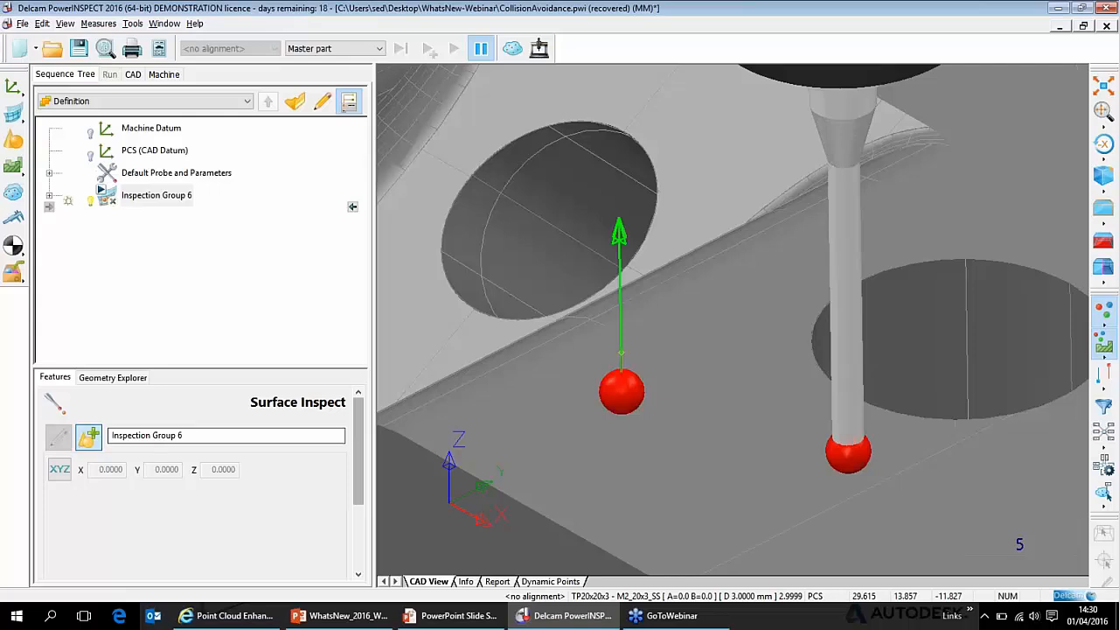
pyautogui.scroll(-3, 200, 481)
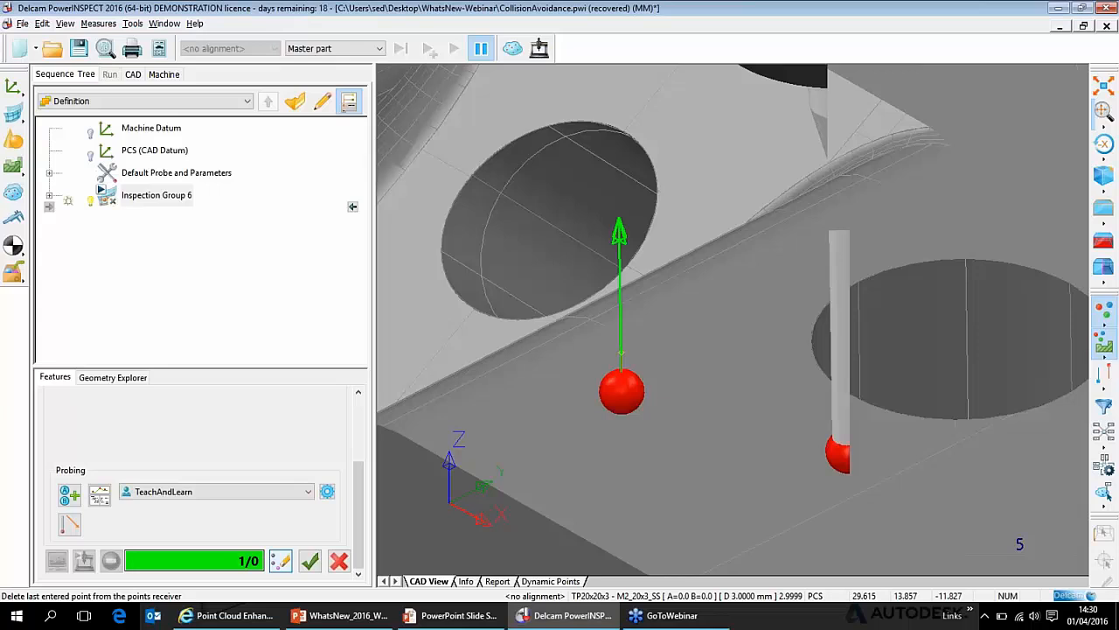
pyautogui.press('Return')
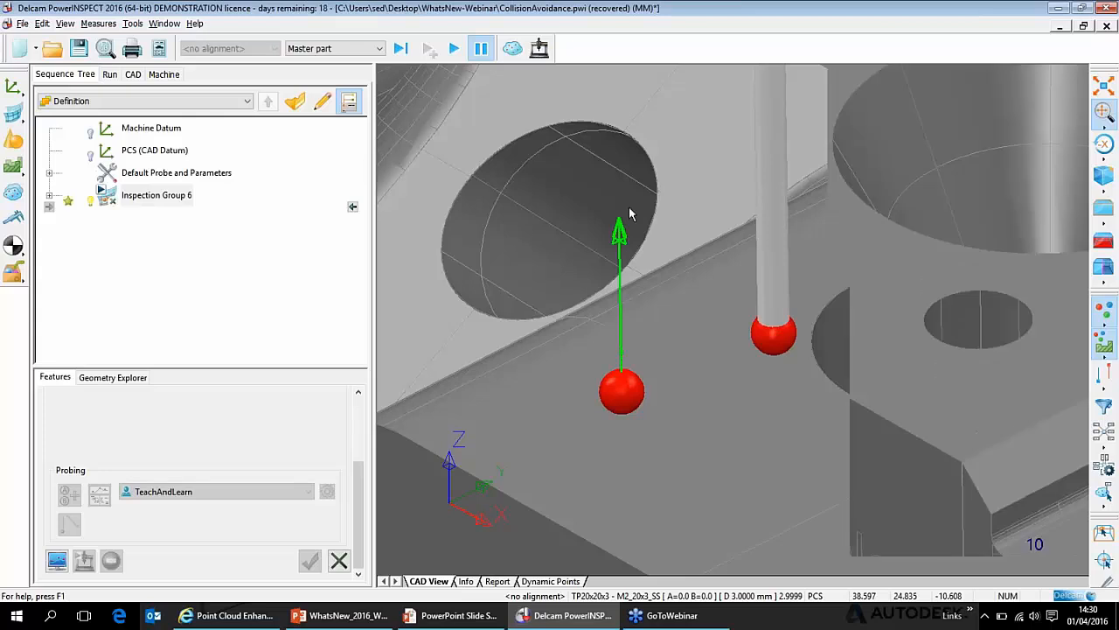
# - Reopen the surface inspection group for editing and add two more points along the front edge of the upper face
pyautogui.scroll(-5, 638, 206)
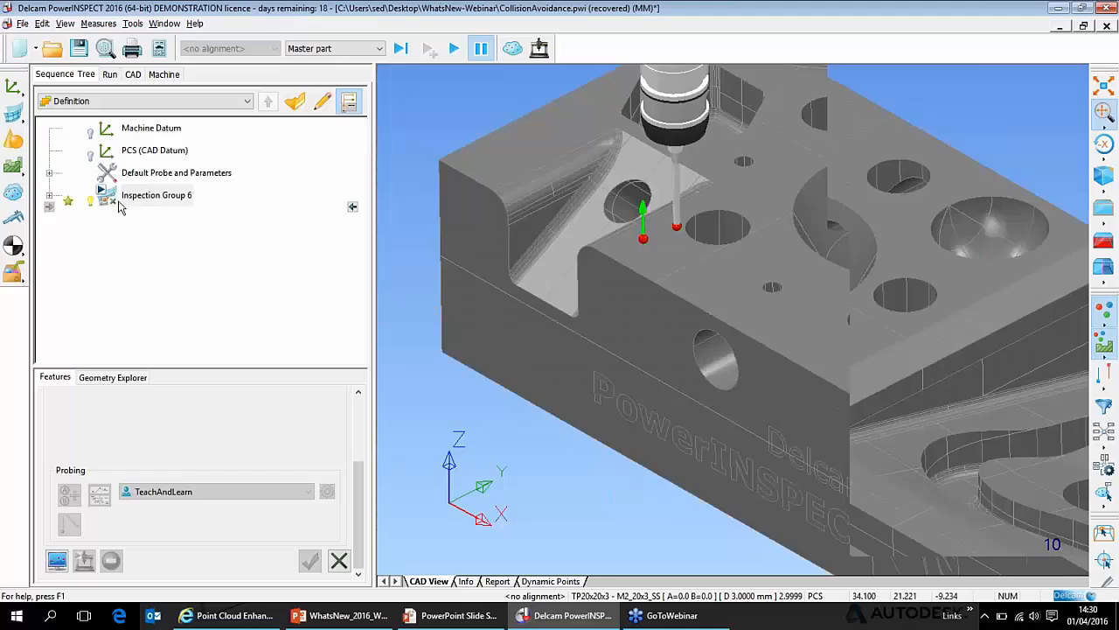
pyautogui.click(122, 201)
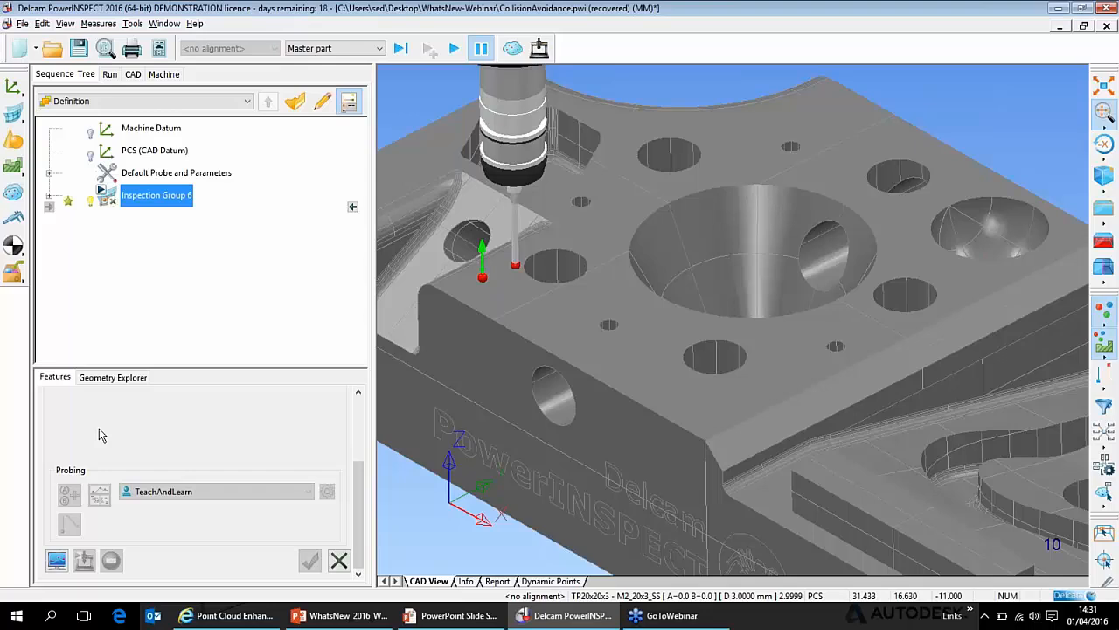
pyautogui.click(99, 435)
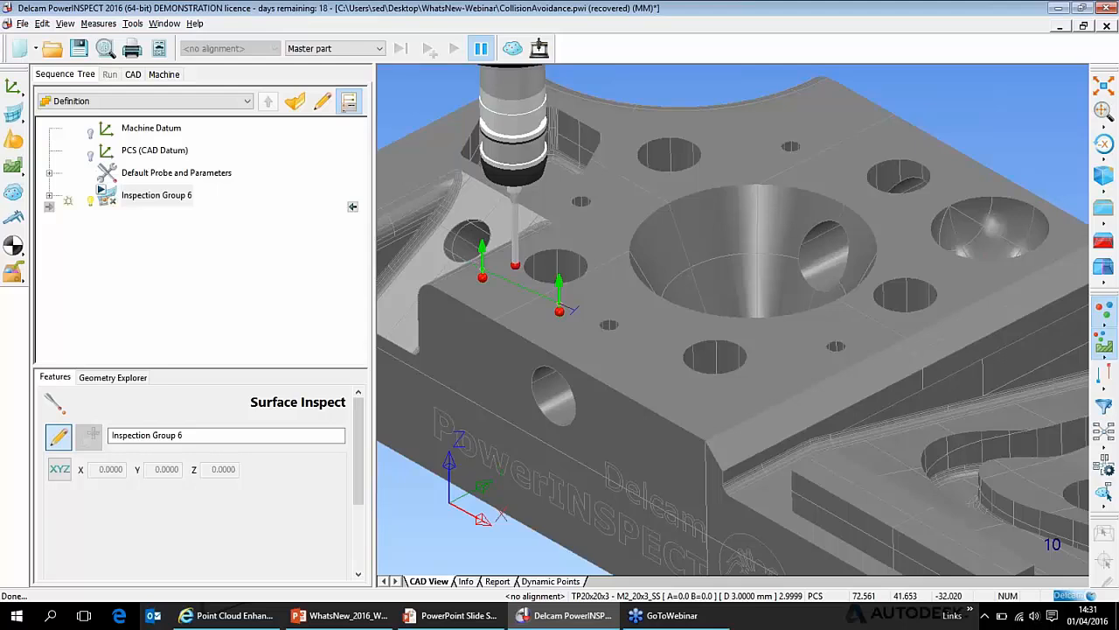
pyautogui.moveTo(638, 334); pyautogui.dragTo(692, 334, button='middle')
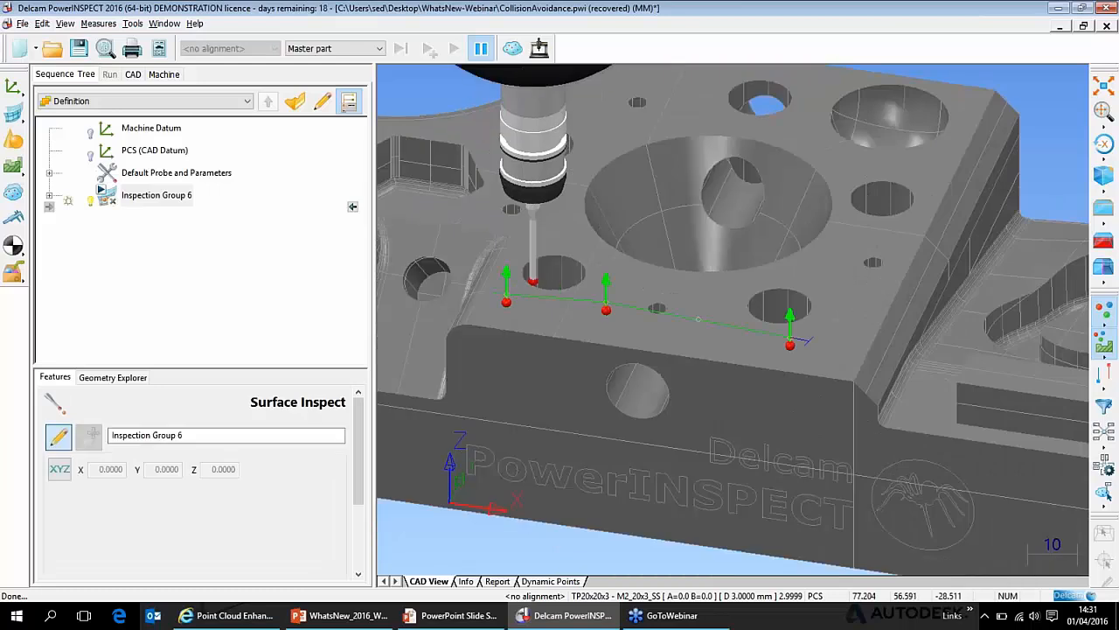
# - Reroute the probe path between the last two surface points around the small hole by adding and moving intermediate points
pyautogui.scroll(3, 700, 326)
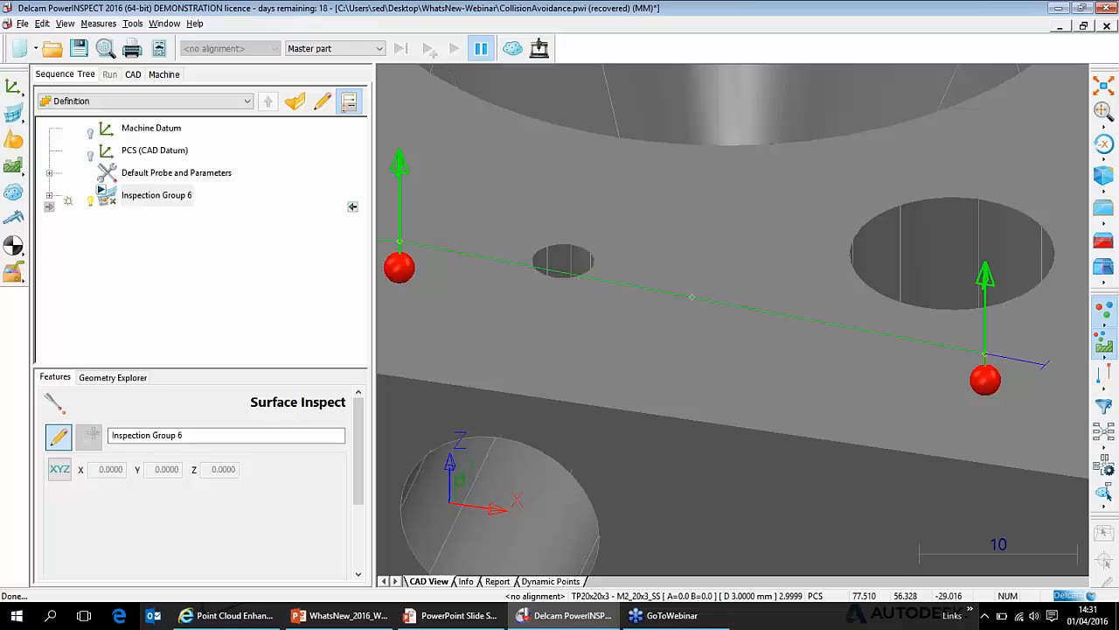
pyautogui.moveTo(692, 296); pyautogui.dragTo(770, 214)
pyautogui.moveTo(692, 297); pyautogui.dragTo(756, 215)
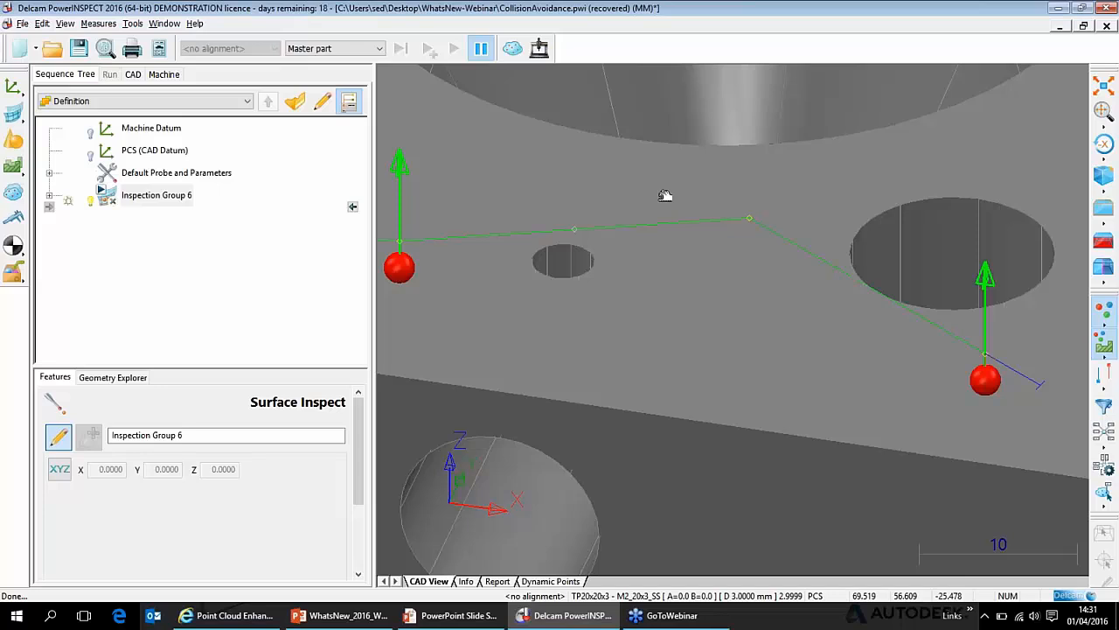
pyautogui.moveTo(665, 195); pyautogui.dragTo(675, 172)
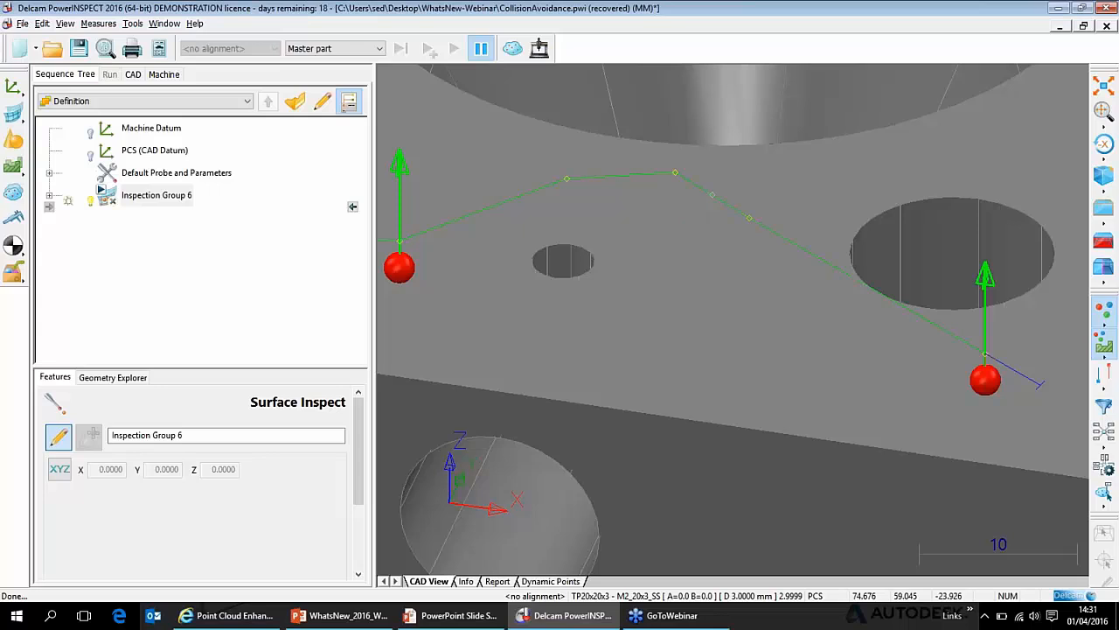
pyautogui.moveTo(675, 172); pyautogui.dragTo(682, 166)
pyautogui.moveTo(623, 172); pyautogui.dragTo(612, 155)
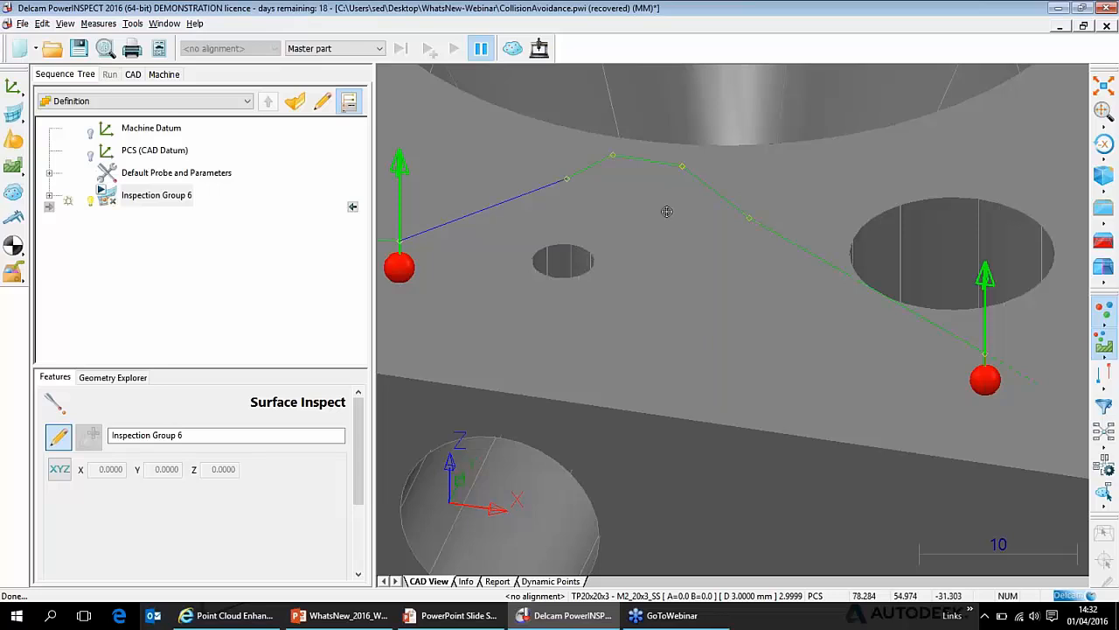
# - Add a surface point between the second and last points, and another on the upper face behind the first point
pyautogui.click(699, 299)
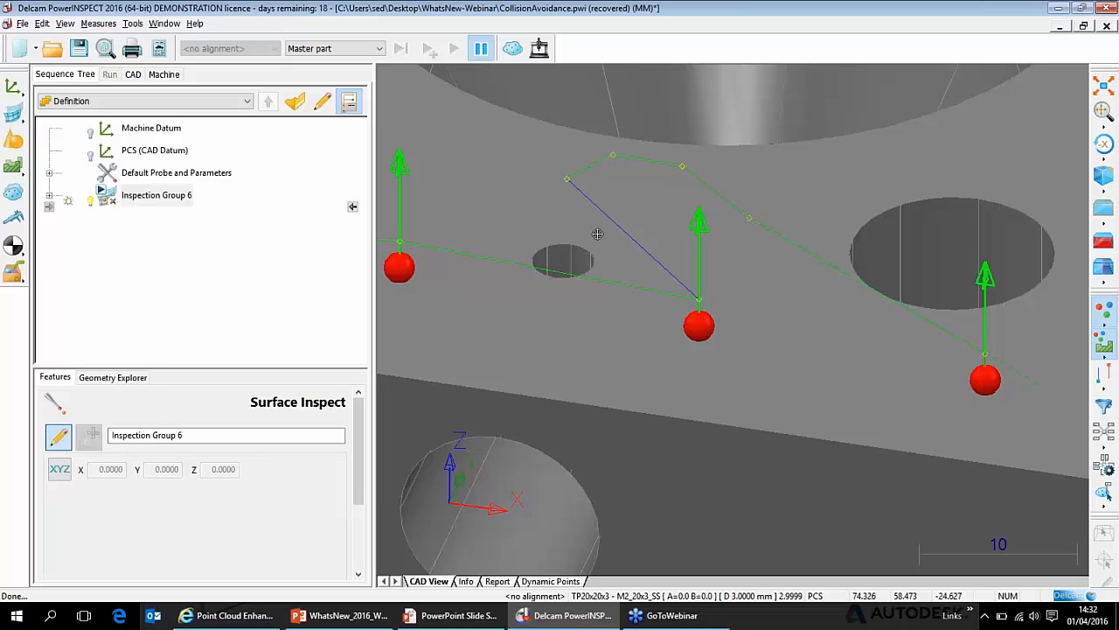
pyautogui.click(664, 200)
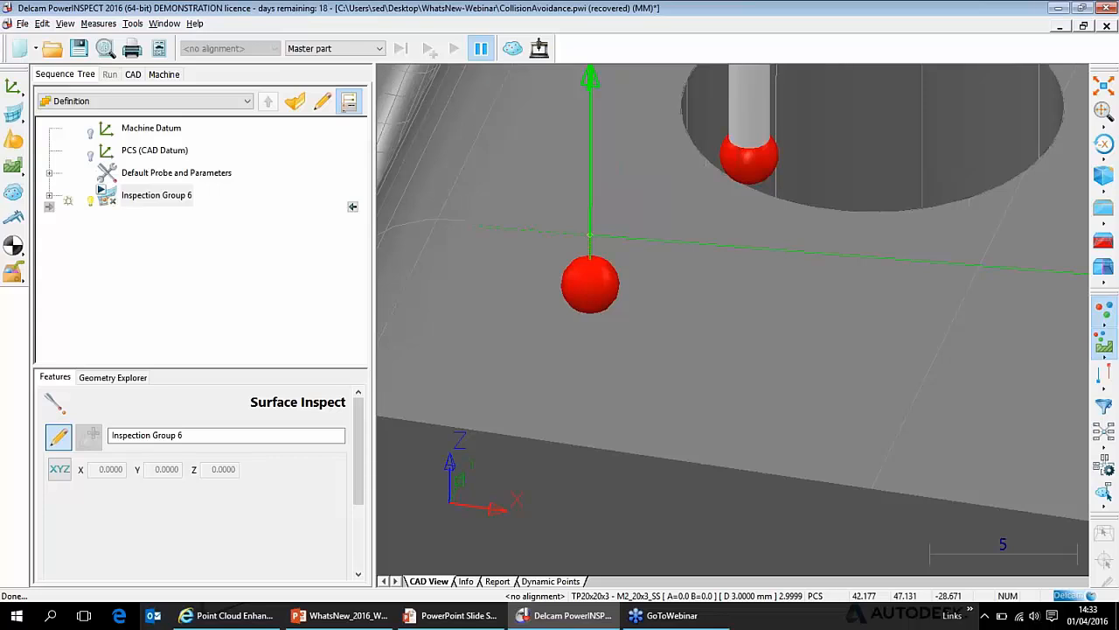
pyautogui.scroll(-3, 733, 322)
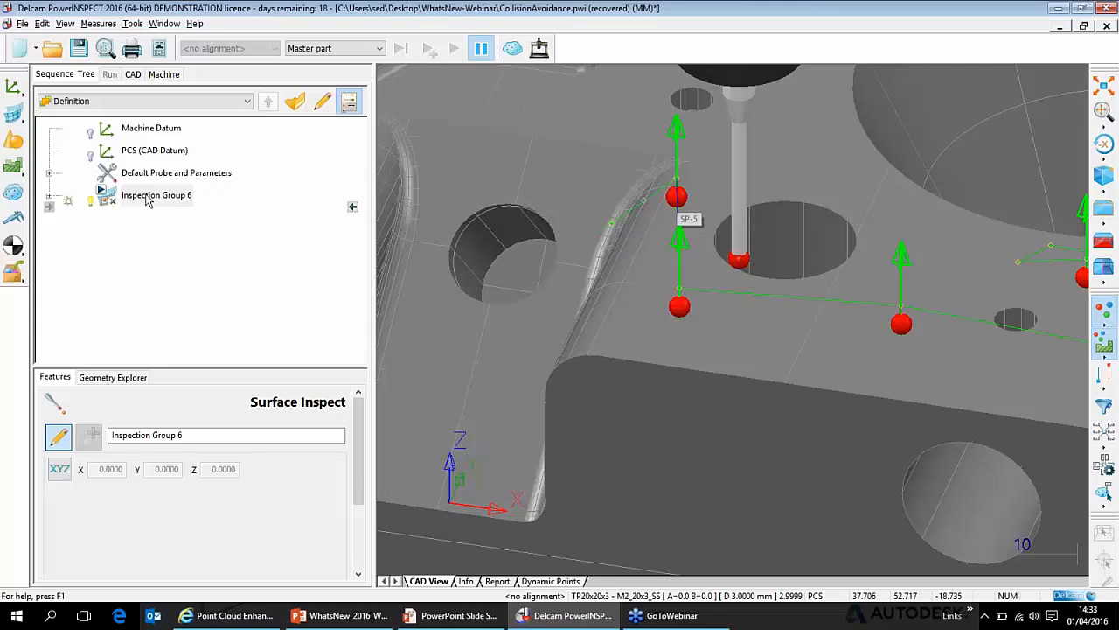
# - Delete Inspection Group 6 with all the information it contains
pyautogui.press('Delete')
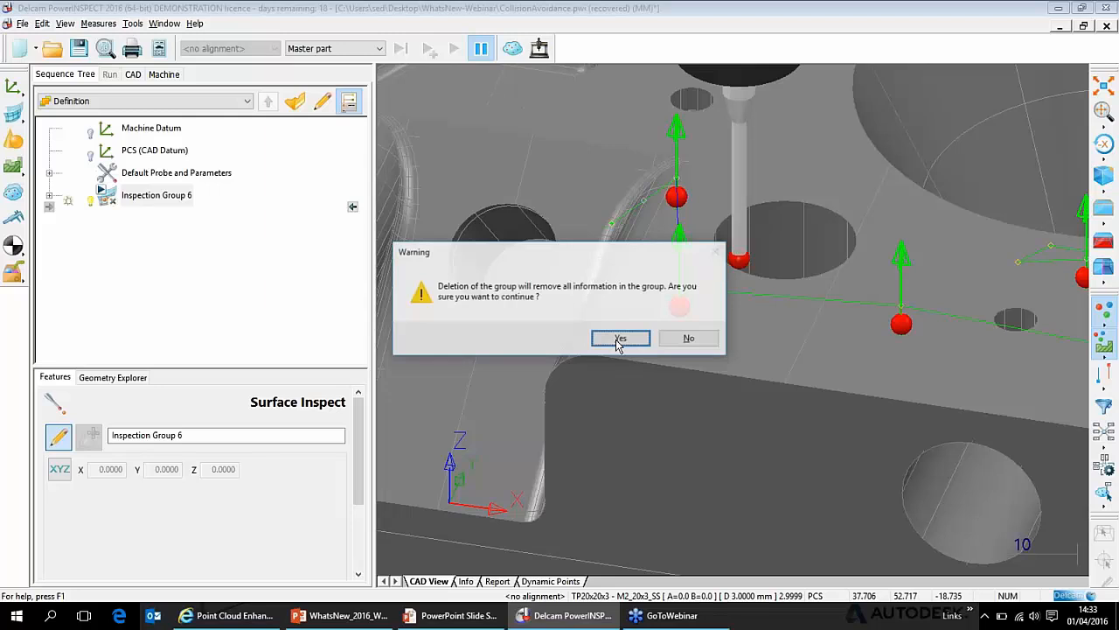
pyautogui.click(619, 339)
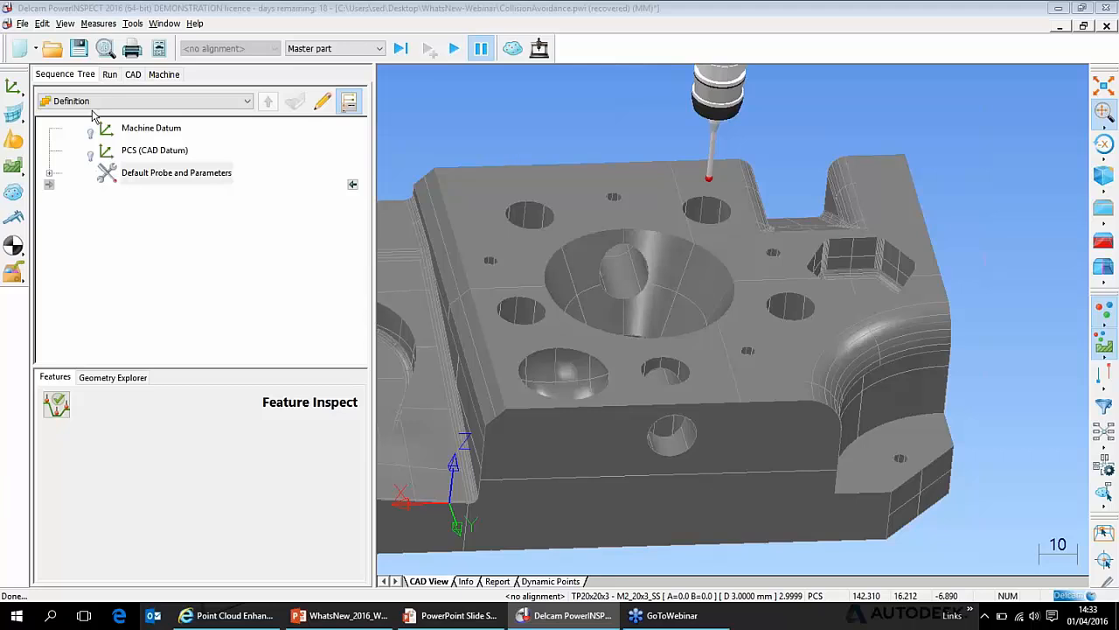
# - Create a new CNC surface points group with one point near the far edge of the block's upper face
pyautogui.click(13, 114)
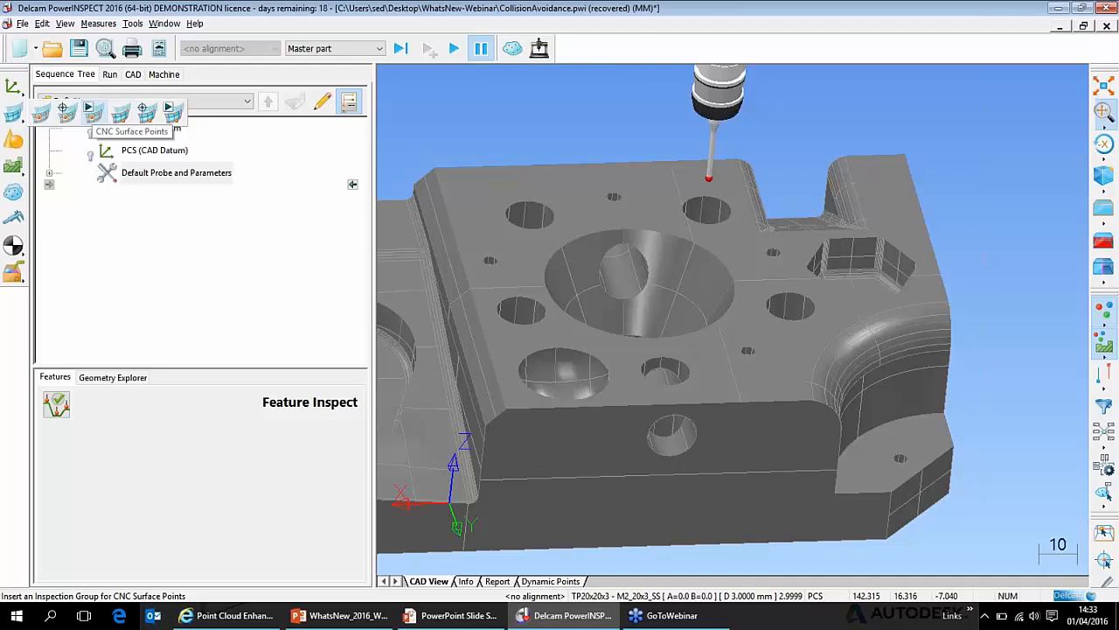
pyautogui.click(92, 111)
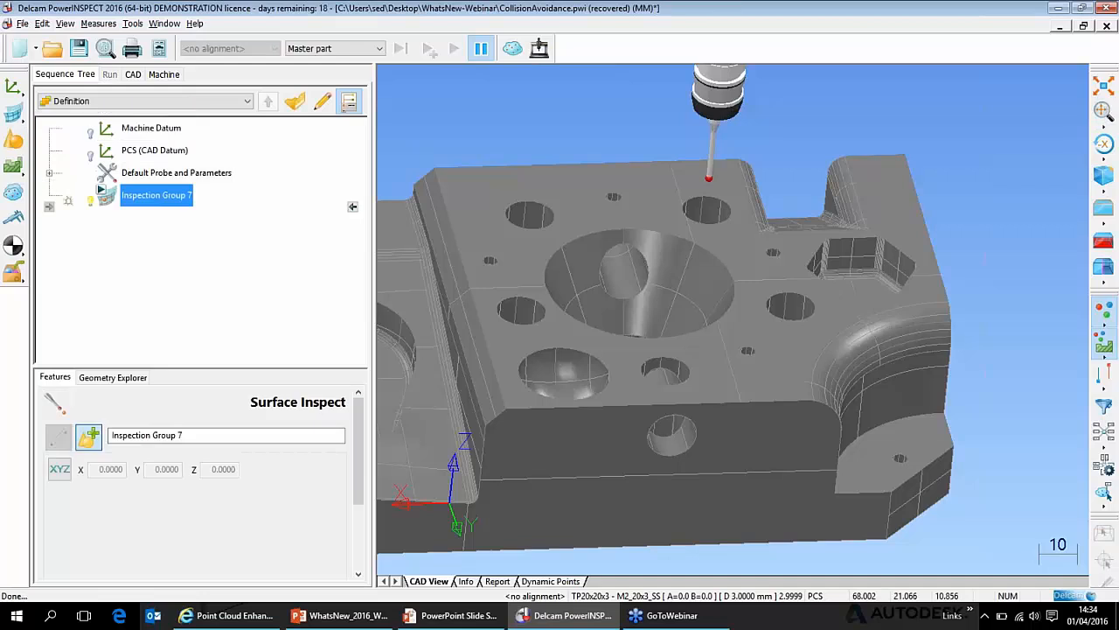
pyautogui.click(658, 177)
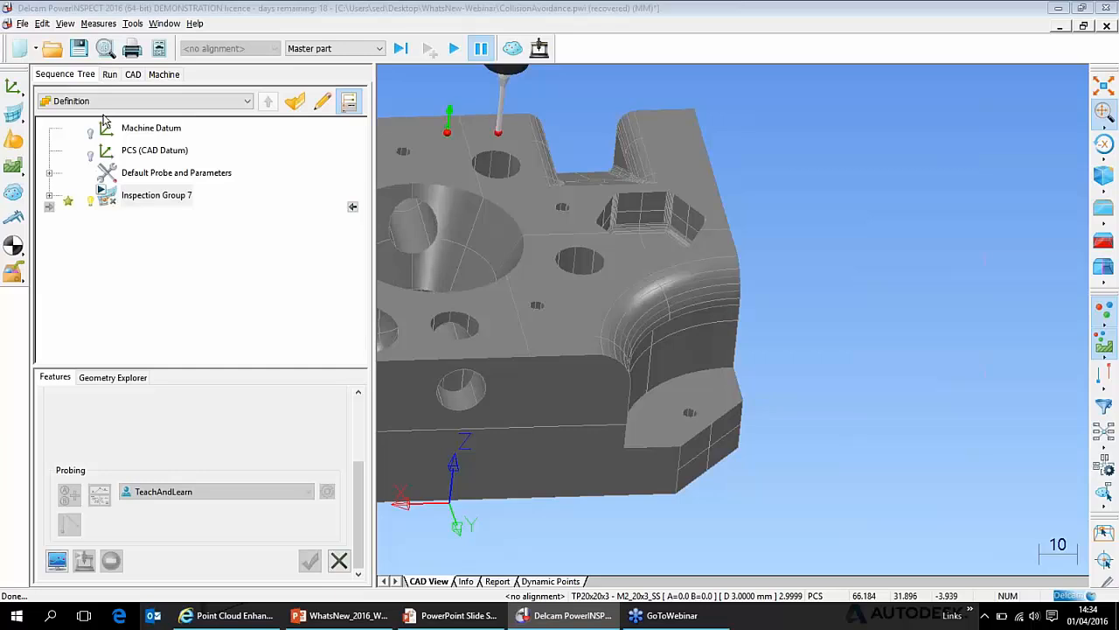
# - Create a second surface points group with a point on the low corner ledge, and insert a collision-free intermediate path between both groups
pyautogui.click(13, 114)
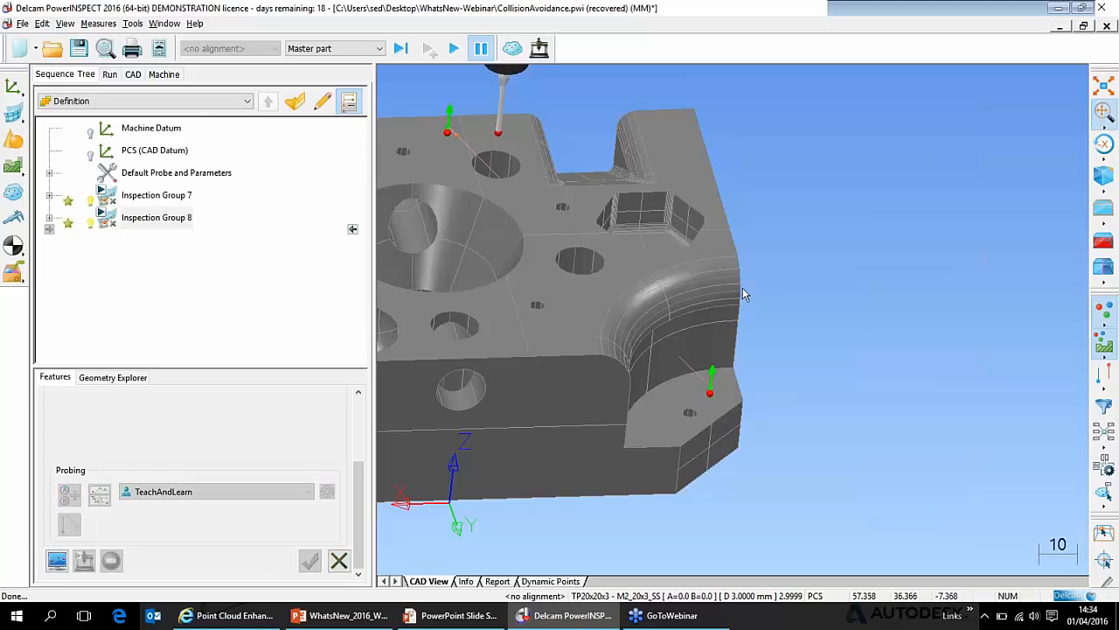
pyautogui.keyDown('shift'); pyautogui.moveTo(743, 288); pyautogui.dragTo(825, 300, button='middle'); pyautogui.keyUp('shift')
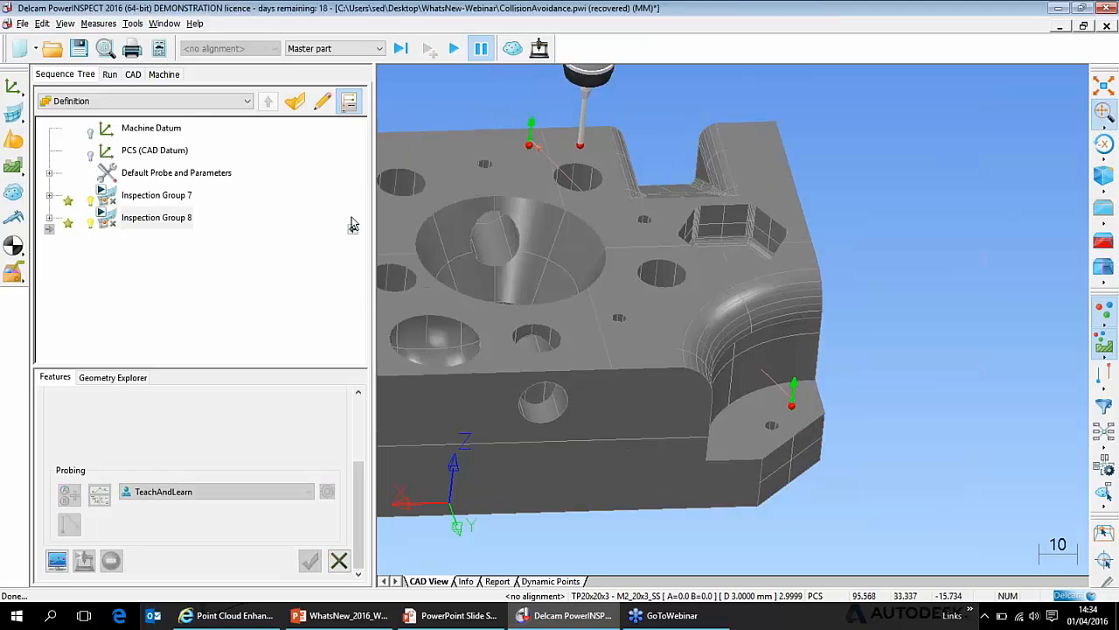
pyautogui.moveTo(353, 225); pyautogui.dragTo(353, 206)
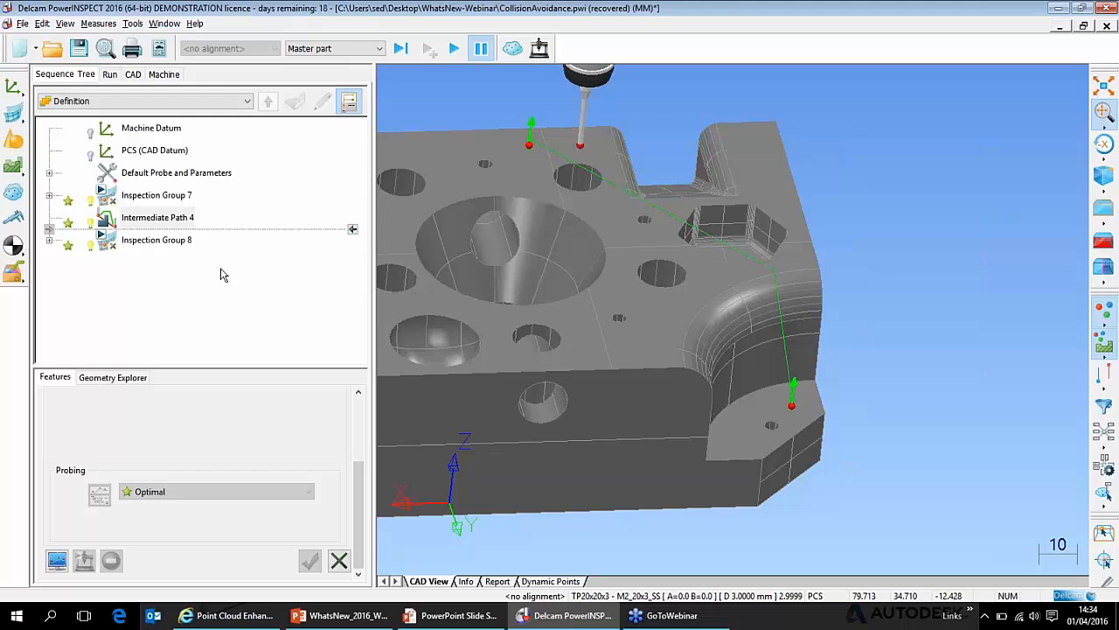
# - Enable Automatic Collision Avoidance Mode and insert a CNC surface points group between the existing groups, with a point on the lower step
pyautogui.click(133, 24)
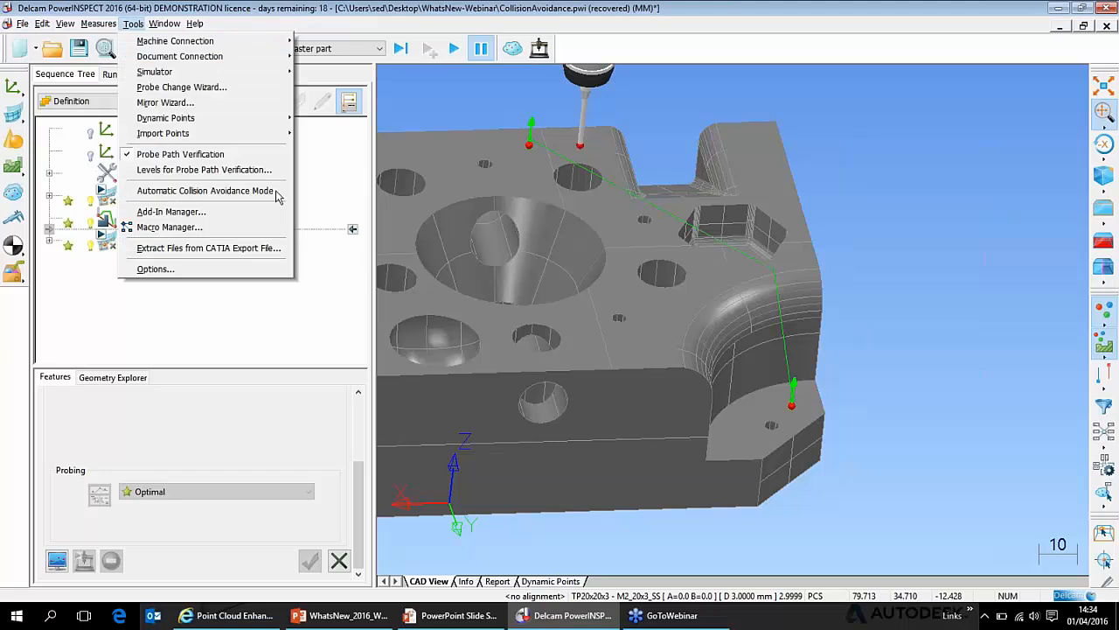
pyautogui.click(276, 191)
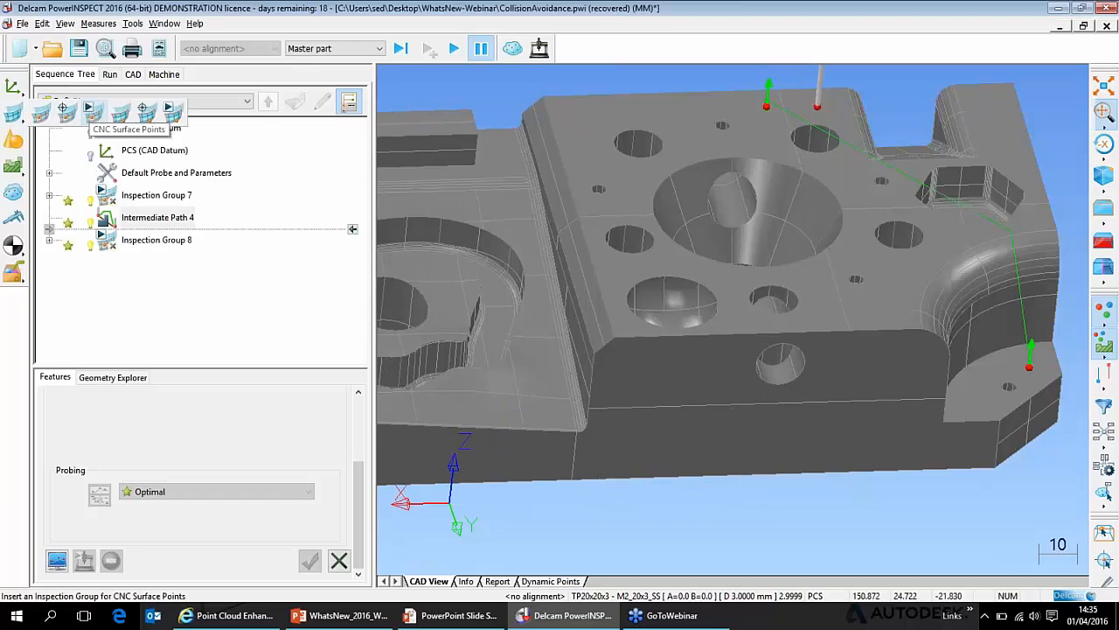
pyautogui.click(93, 111)
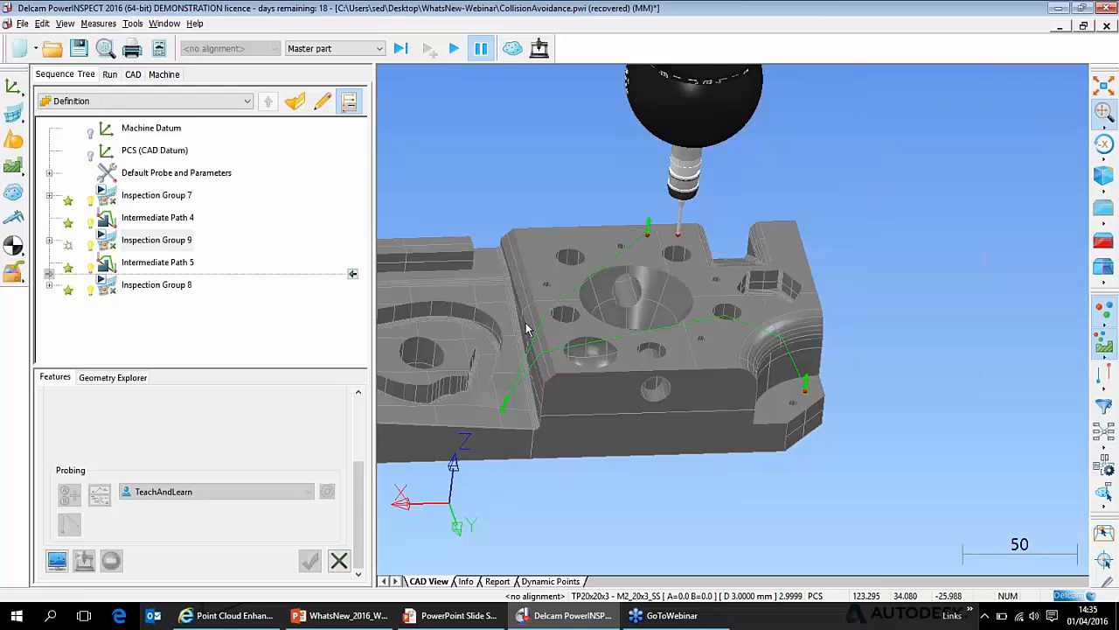
# - Disable Automatic Collision Avoidance Mode and delete the existing Collision Free Link items
pyautogui.click(133, 25)
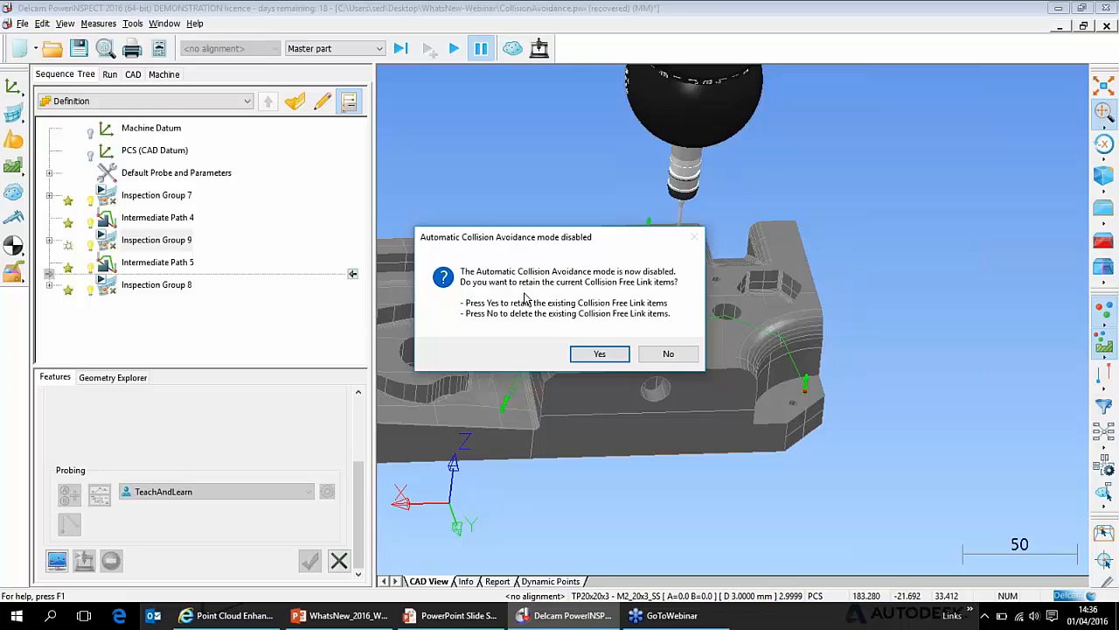
pyautogui.click(666, 354)
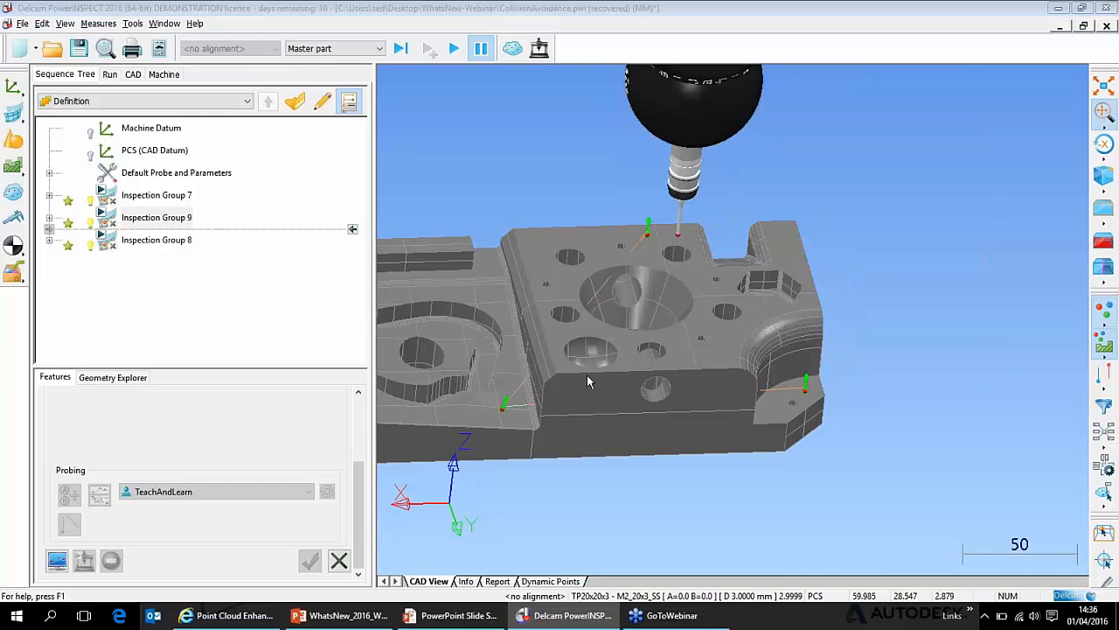
# - Switch back to the slide show and advance to the Editing Probe Databases slide
pyautogui.hotkey('alt', 'Tab')
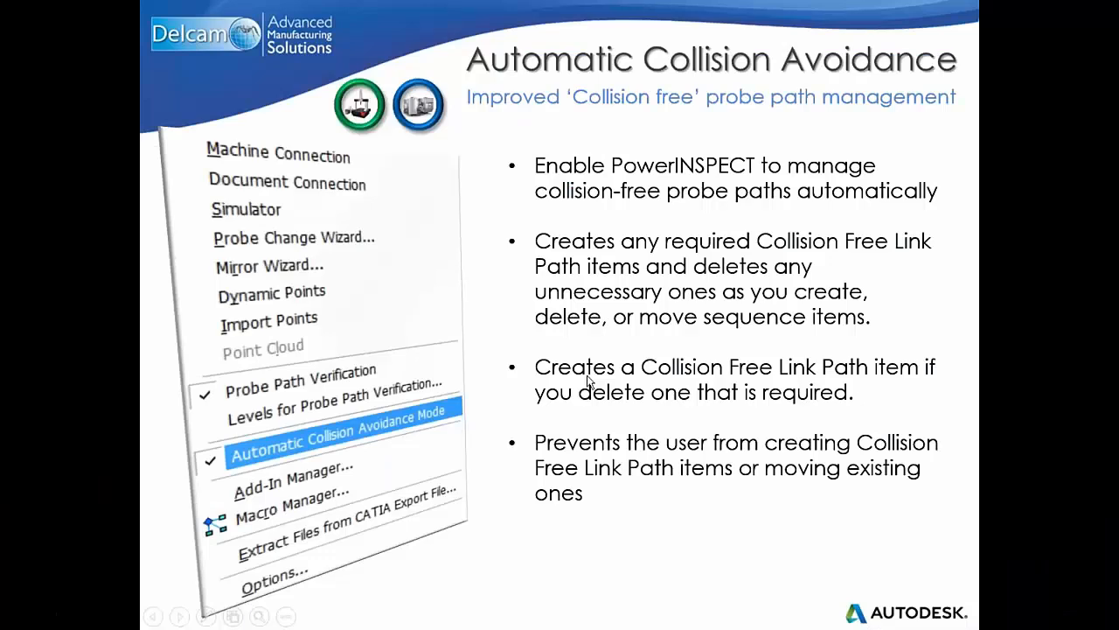
pyautogui.press('Right')
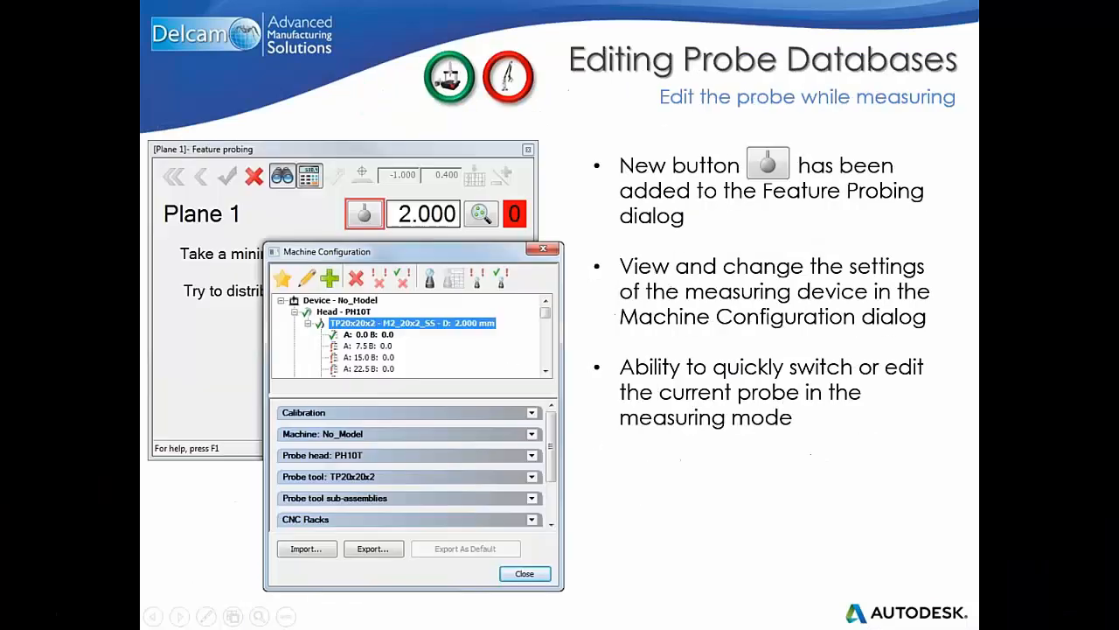